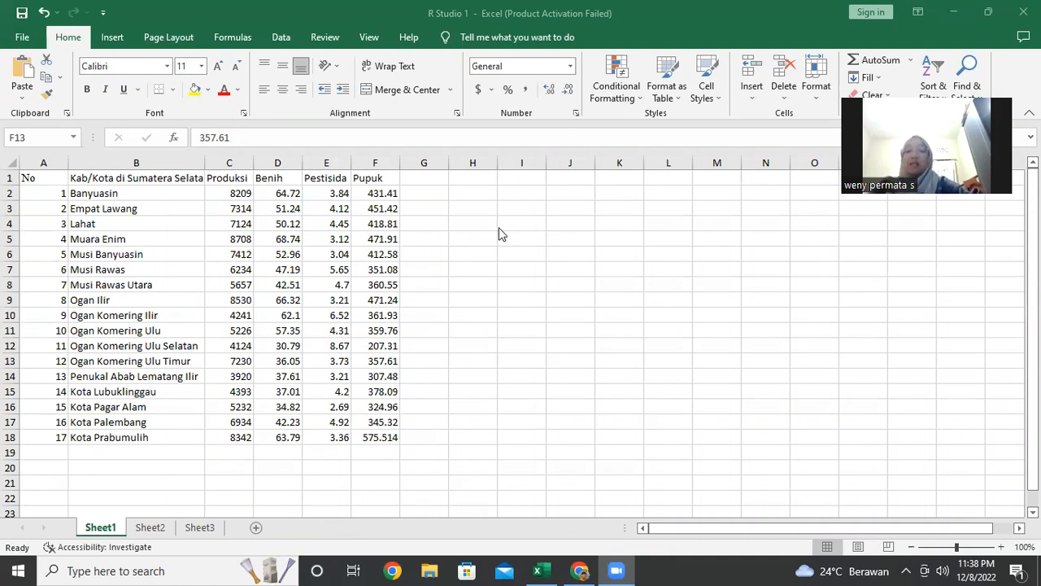
{"action": "key", "text": "alt+Tab"}
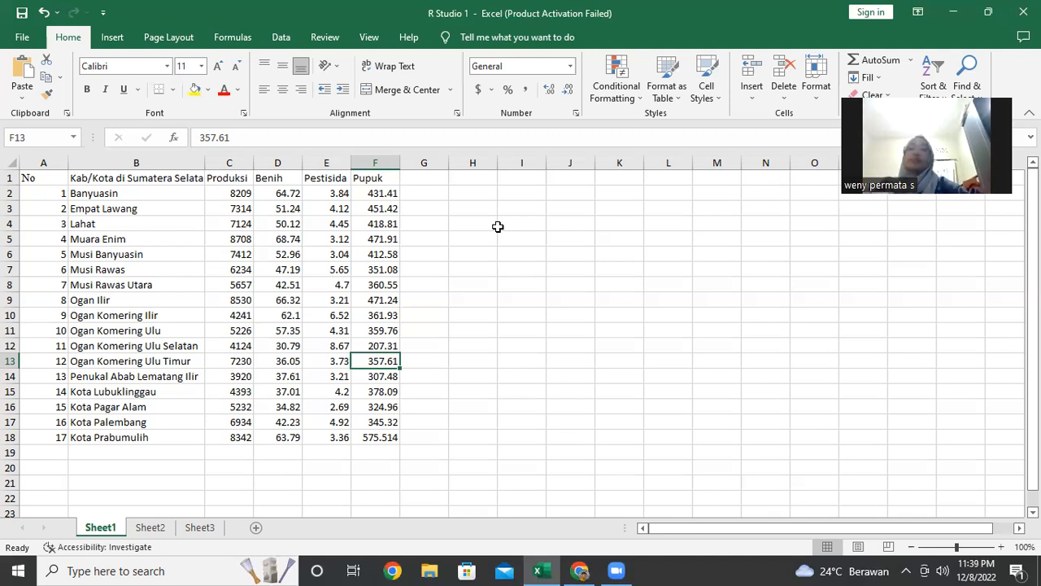
{"action": "left_click", "coordinate": [486, 318]}
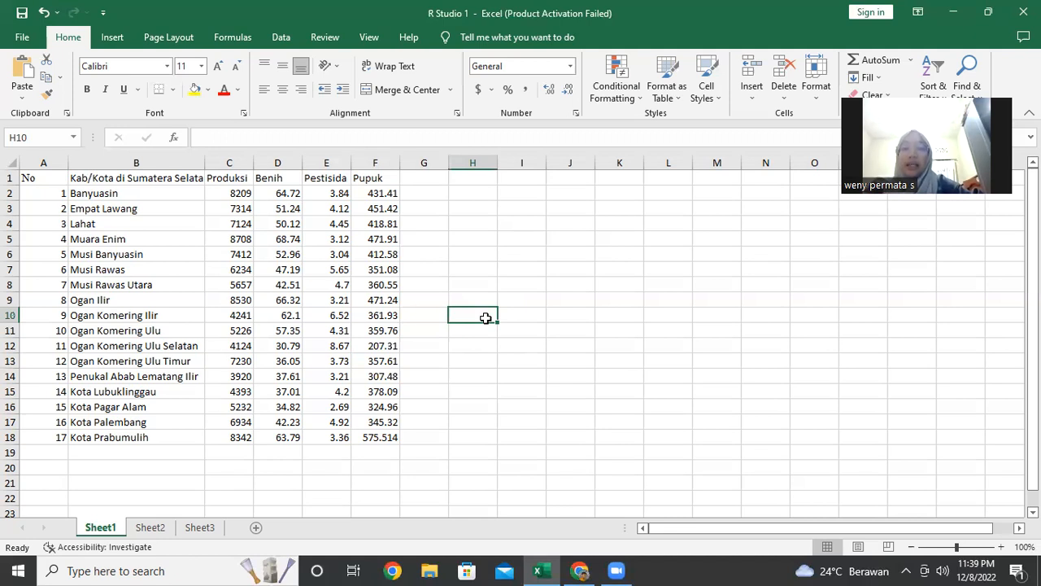
{"action": "left_click", "coordinate": [580, 442]}
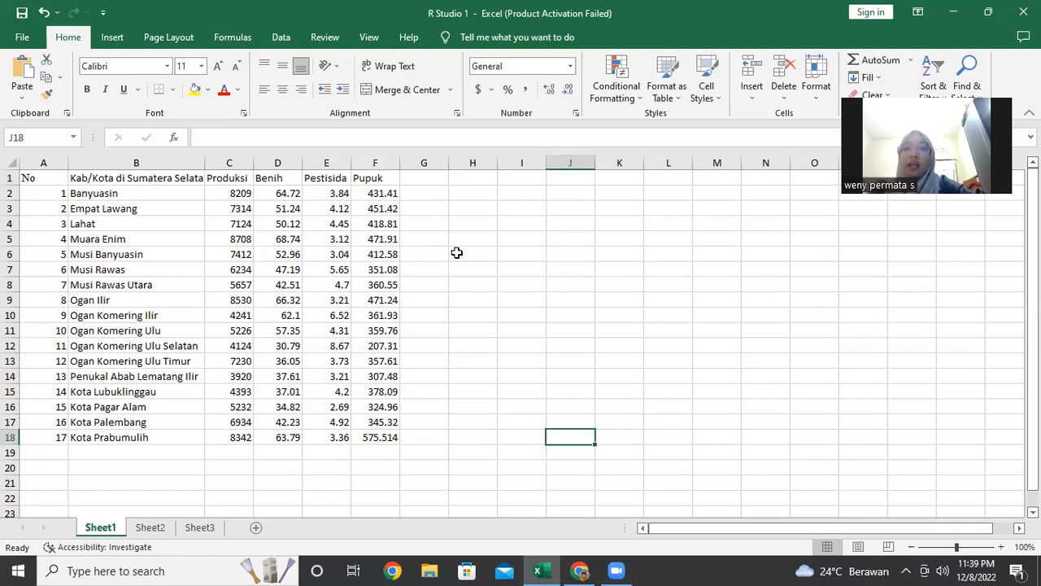
{"action": "left_click", "coordinate": [456, 253]}
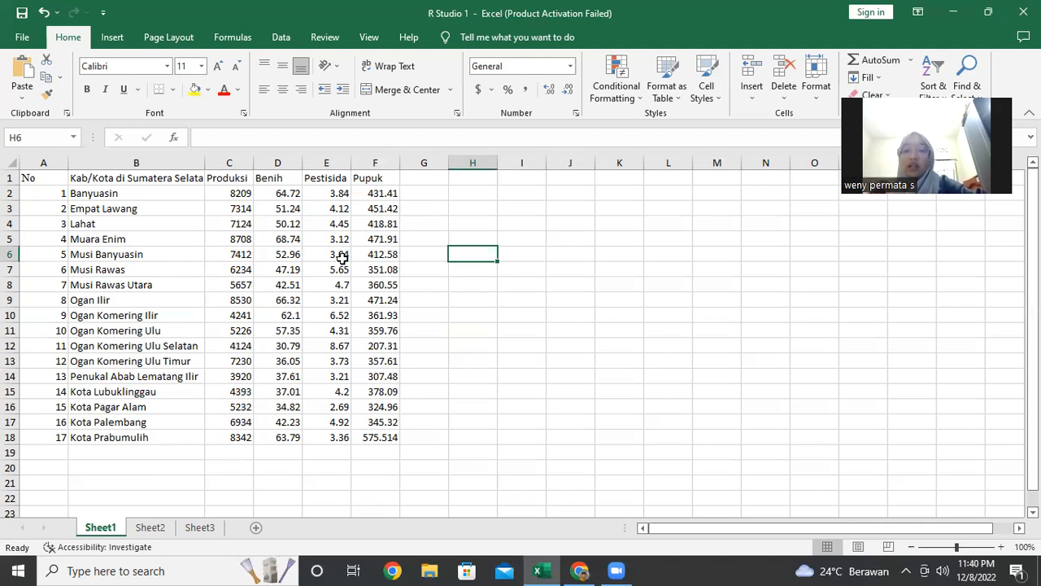
Find RStudio with the Windows search for "rstudio" and launch it
{"action": "left_click", "coordinate": [150, 570]}
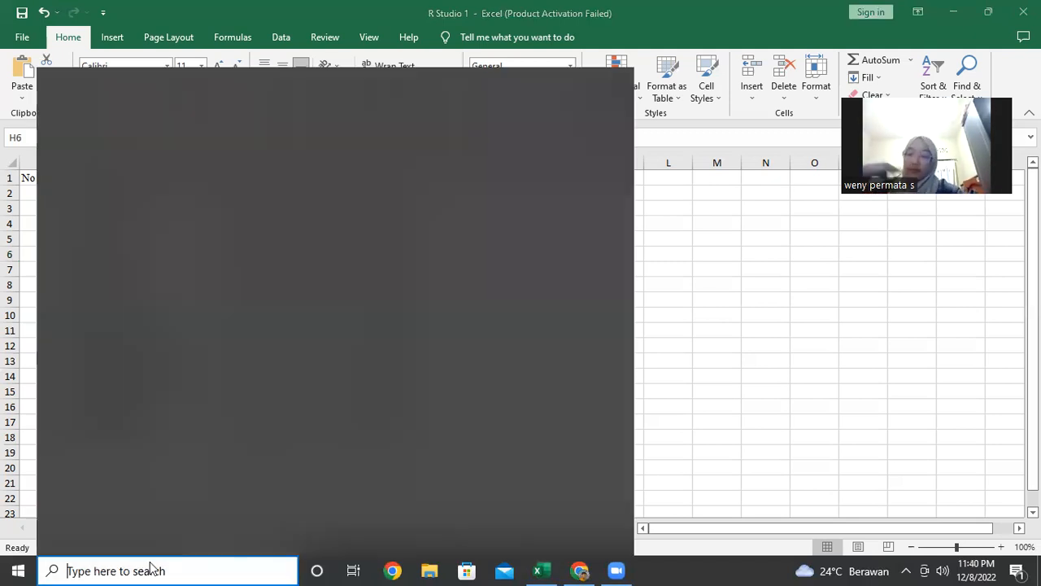
{"action": "type", "text": "rstudio"}
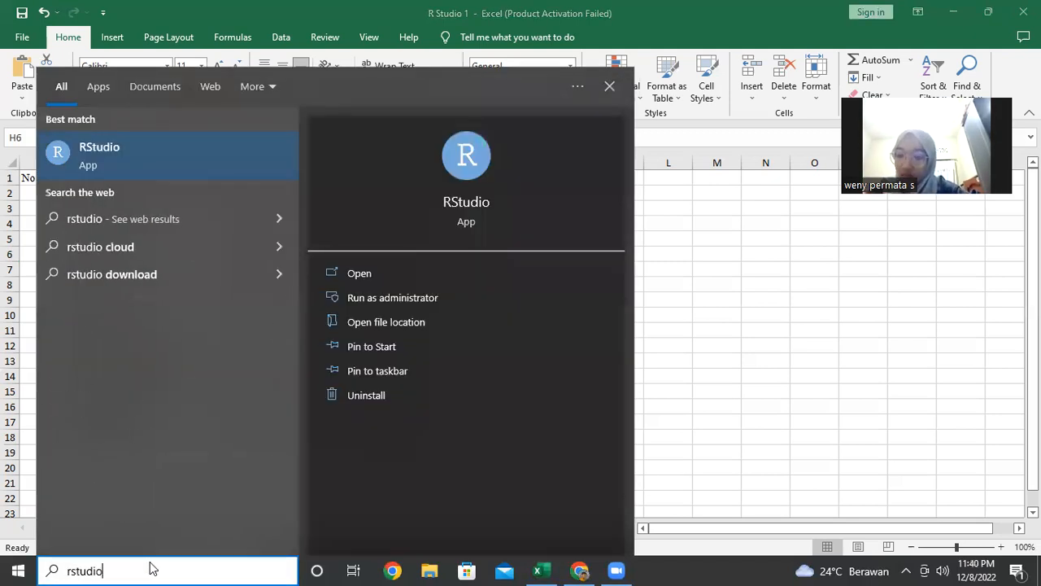
{"action": "key", "text": "Return"}
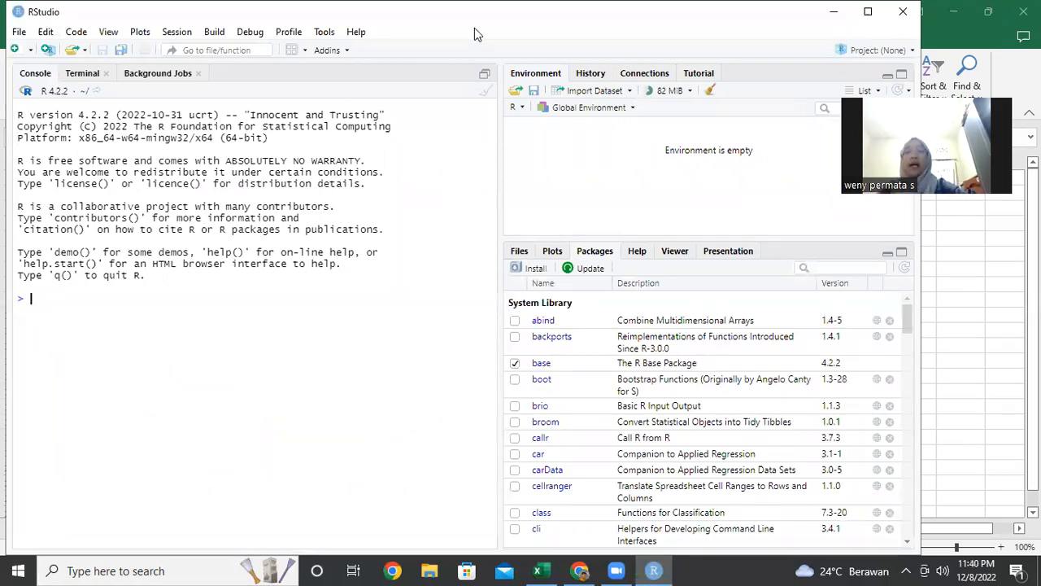
Start an Excel dataset import and load the workbook R Studio 1 from the Downloads folder
{"action": "left_click", "coordinate": [595, 89]}
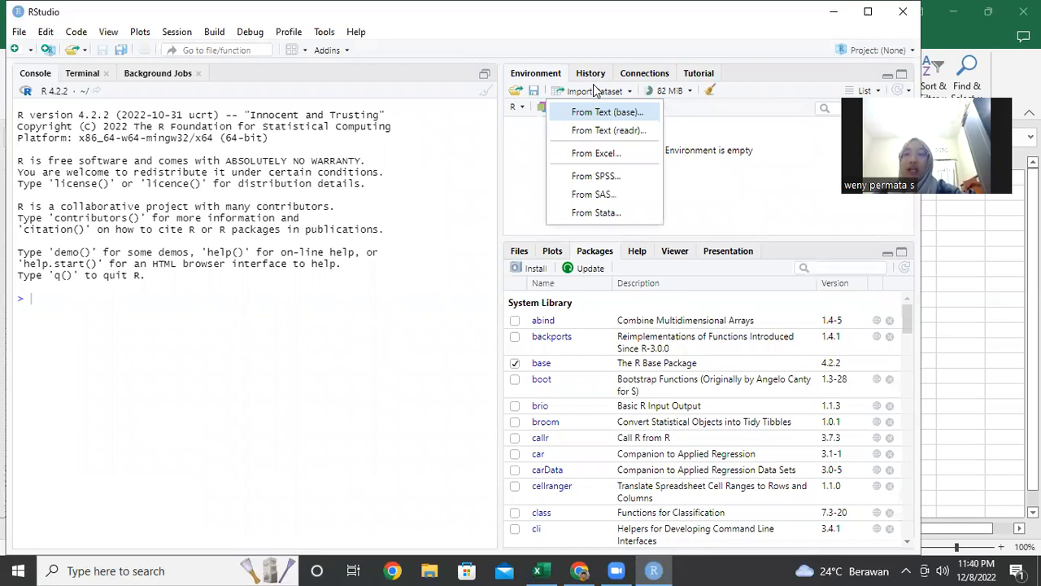
{"action": "left_click", "coordinate": [596, 155]}
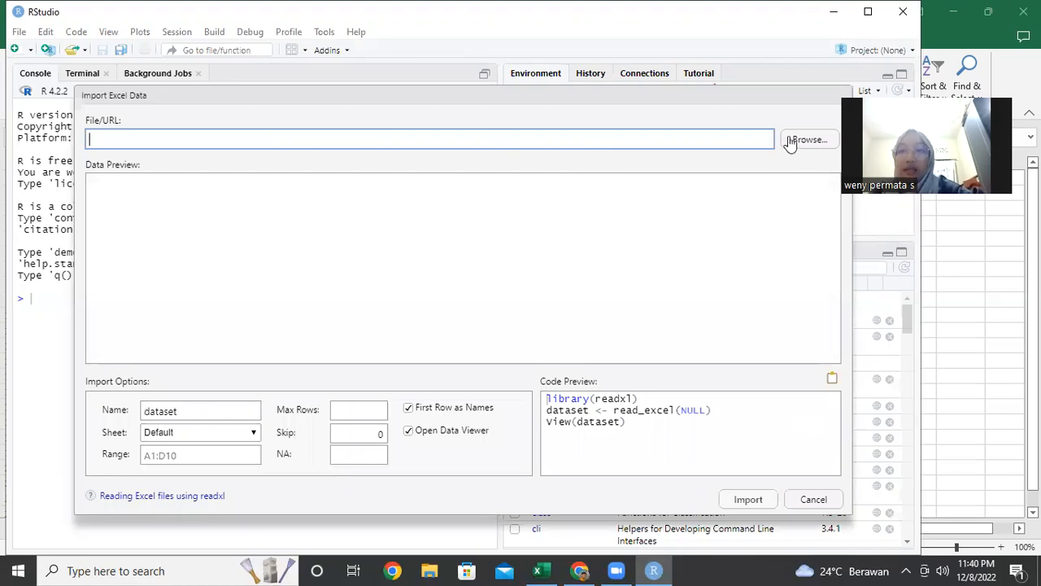
{"action": "left_click", "coordinate": [808, 140]}
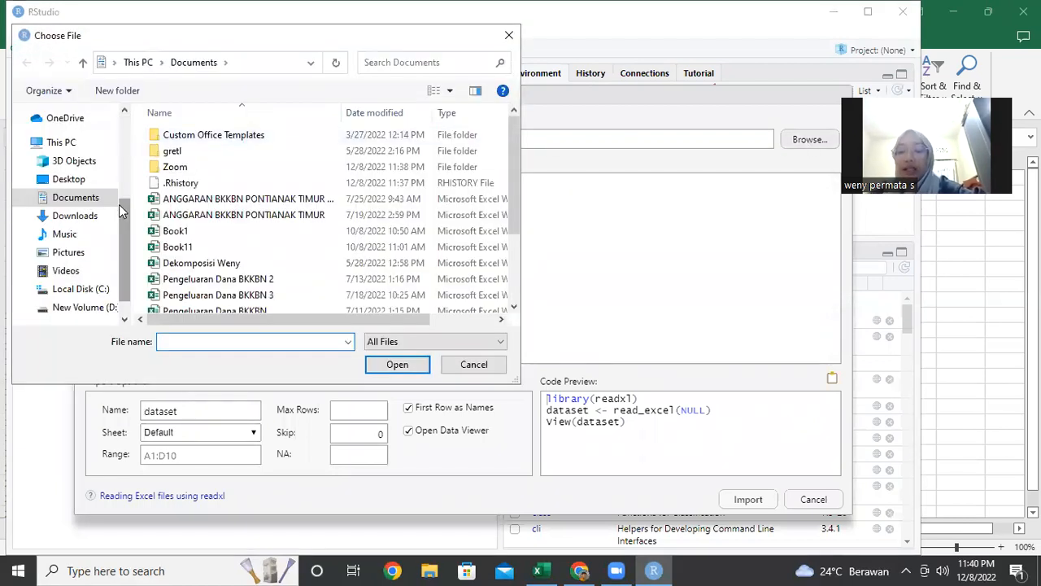
{"action": "left_click_drag", "start_coordinate": [119, 198], "coordinate": [126, 140]}
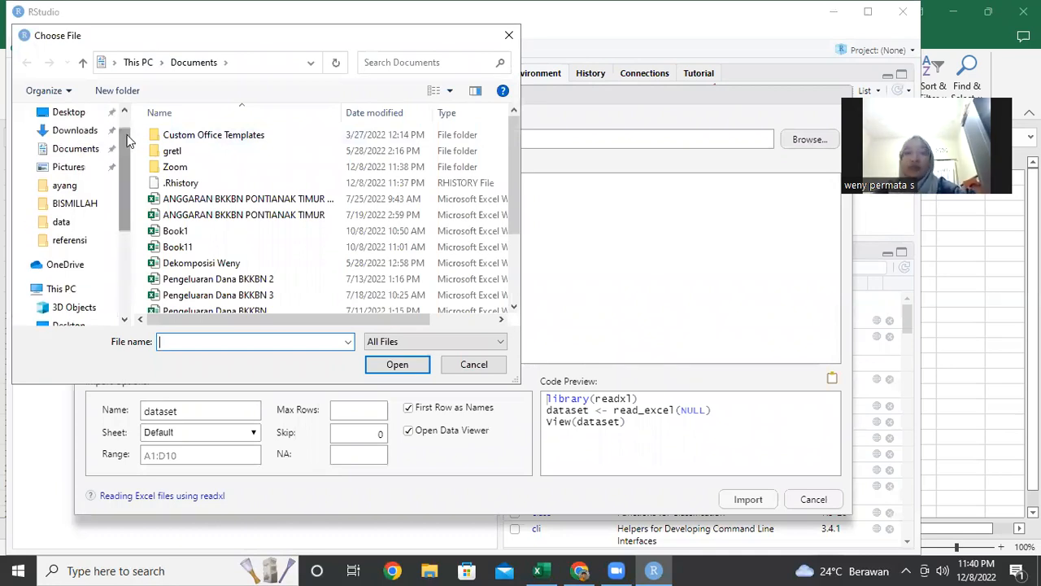
{"action": "left_click", "coordinate": [73, 131]}
{"action": "left_click", "coordinate": [205, 155]}
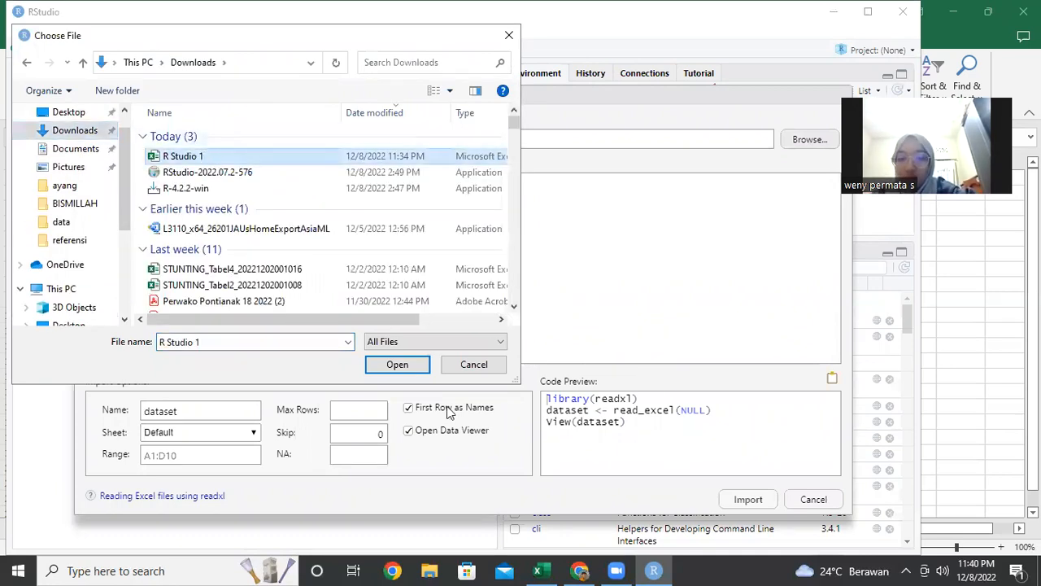
{"action": "left_click", "coordinate": [379, 364]}
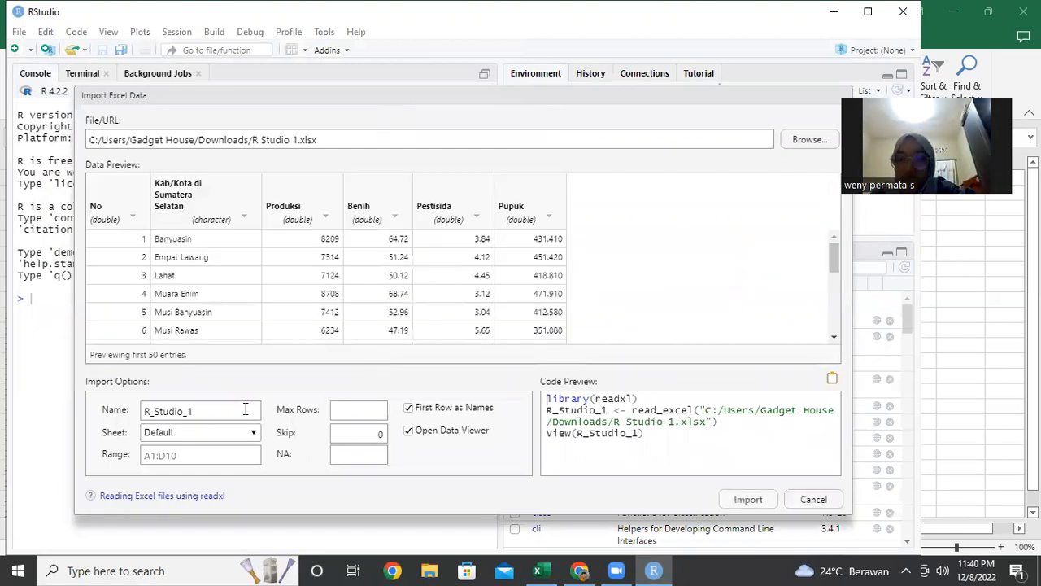
Open the import range for editing and check the previewed rows against the source worksheet in Excel
{"action": "left_click", "coordinate": [160, 453]}
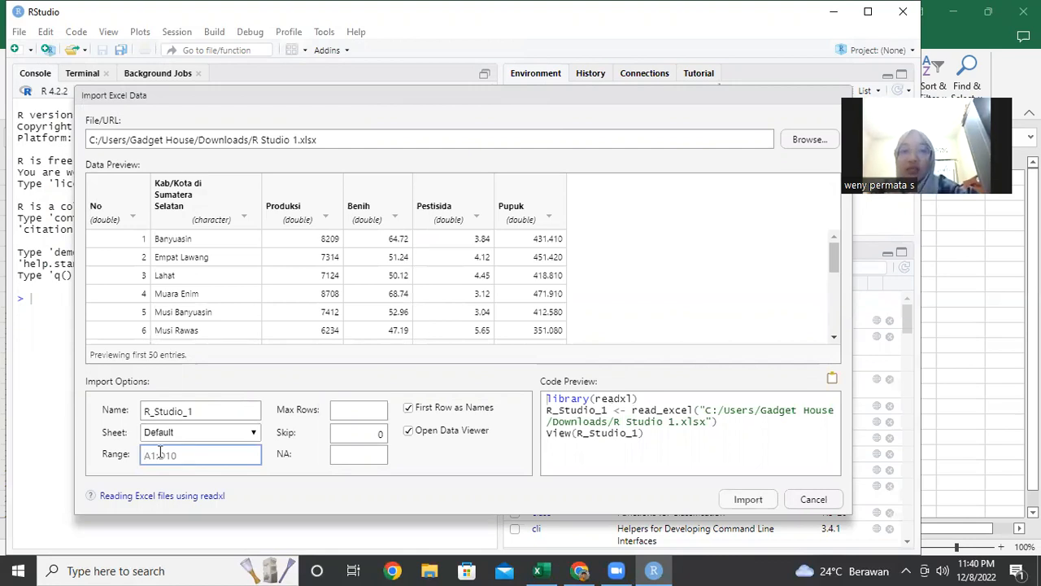
{"action": "scroll", "coordinate": [279, 268], "scroll_direction": "down", "scroll_amount": 4}
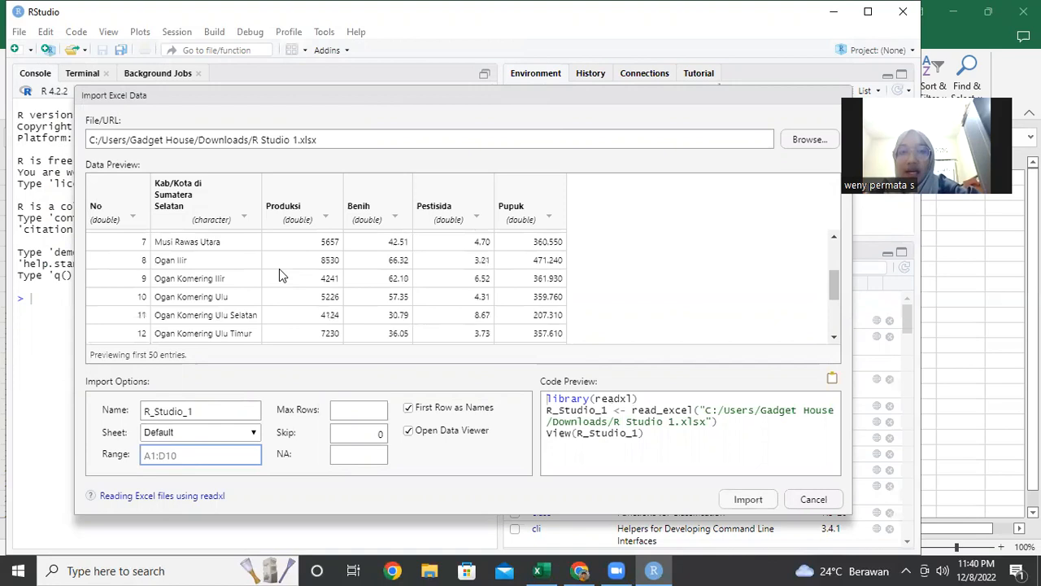
{"action": "scroll", "coordinate": [279, 269], "scroll_direction": "up", "scroll_amount": 4}
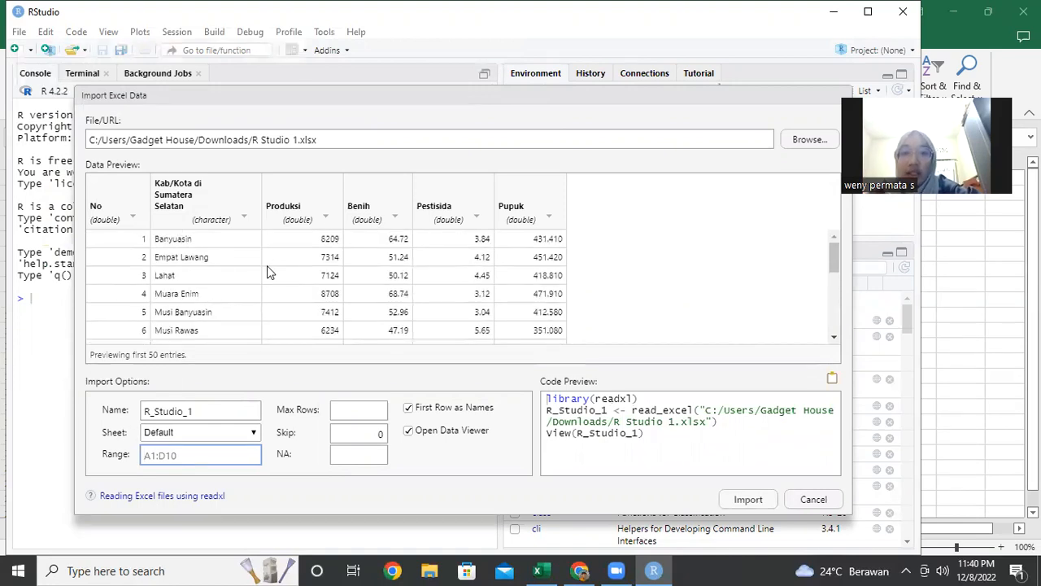
{"action": "scroll", "coordinate": [269, 268], "scroll_direction": "down", "scroll_amount": 4}
{"action": "scroll", "coordinate": [269, 268], "scroll_direction": "up", "scroll_amount": 3}
{"action": "scroll", "coordinate": [267, 265], "scroll_direction": "up", "scroll_amount": 2}
{"action": "key", "text": "alt+Tab"}
{"action": "key", "text": "alt+Tab"}
{"action": "key", "text": "alt+Tab"}
{"action": "key", "text": "alt+Tab"}
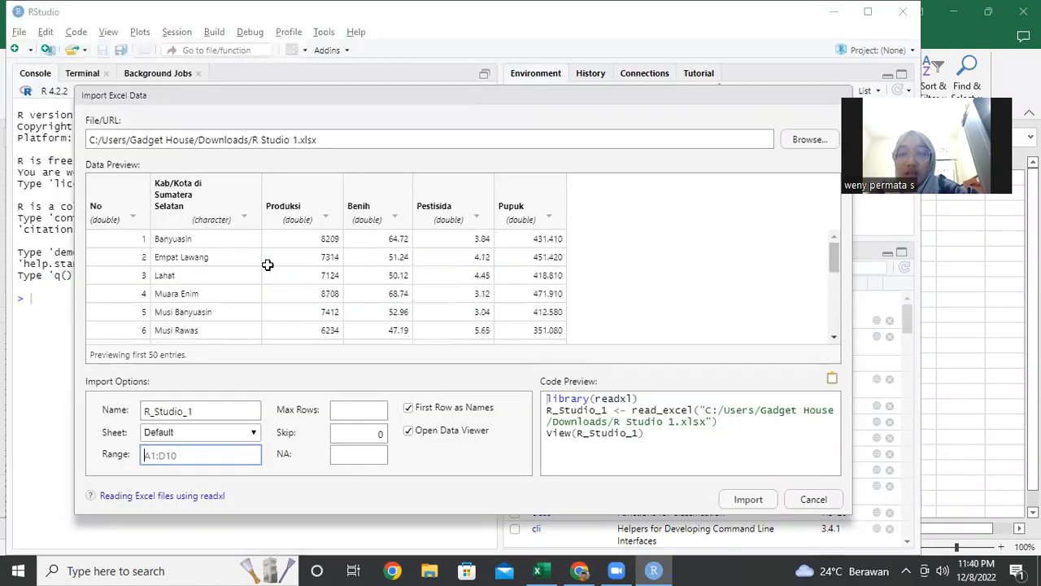
Import the workbook data with the range A1:F18 and compare the imported table with the source worksheet
{"action": "type", "text": "a:"}
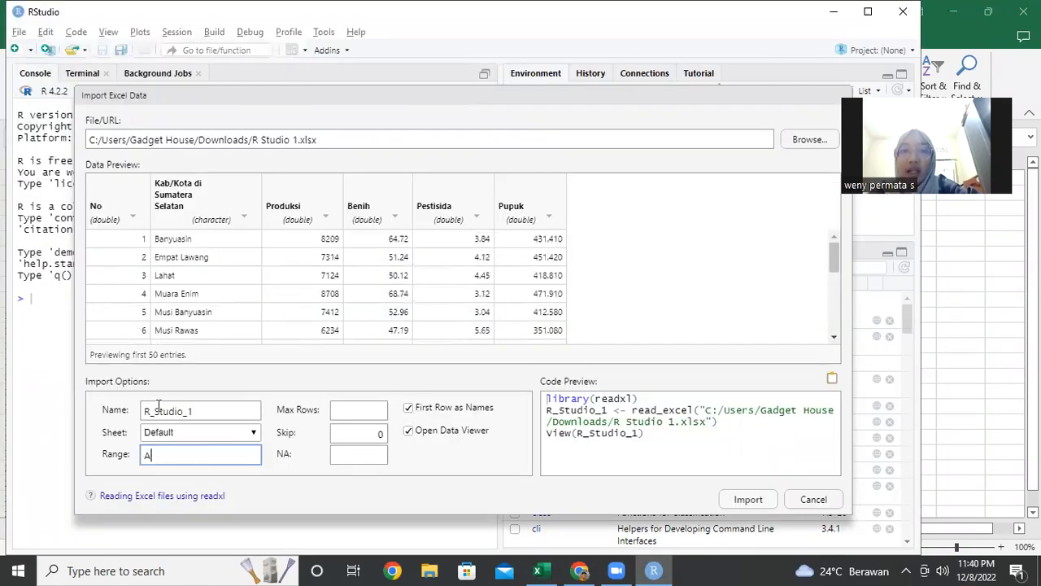
{"action": "key", "text": "alt+Tab"}
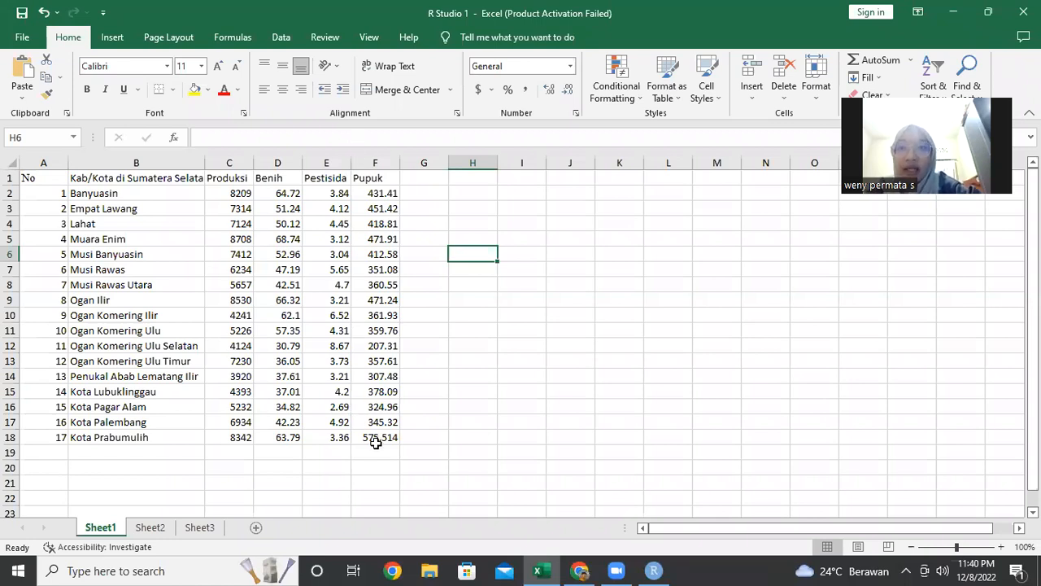
{"action": "key", "text": "alt+Tab"}
{"action": "type", "text": ":"}
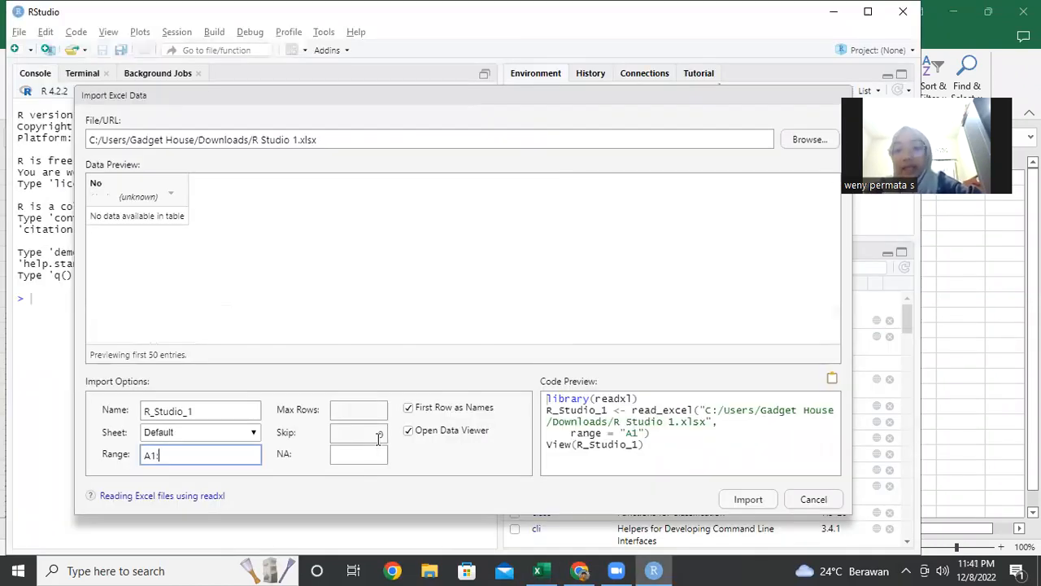
{"action": "type", "text": "F18"}
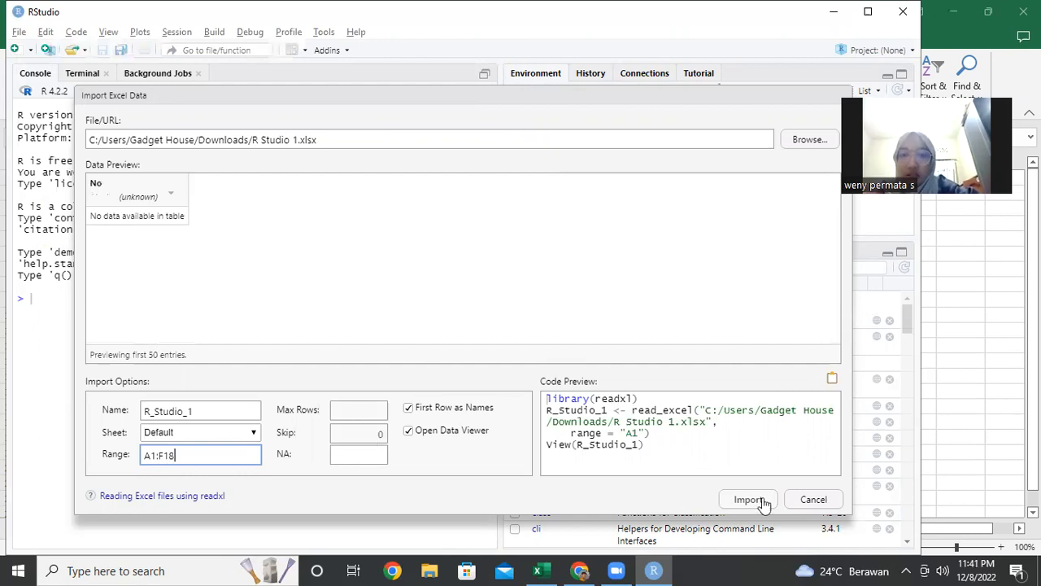
{"action": "left_click", "coordinate": [749, 499]}
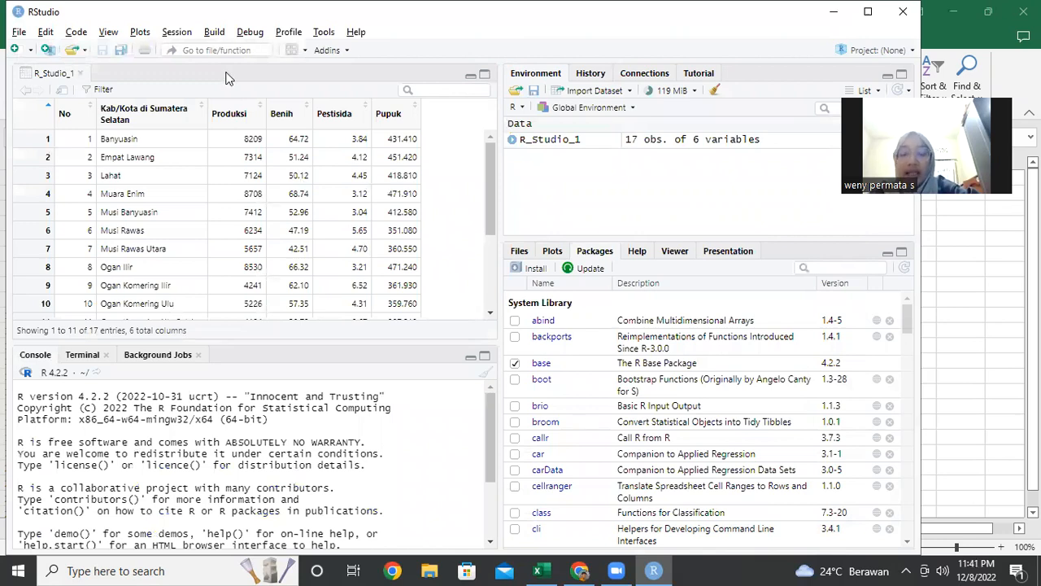
{"action": "scroll", "coordinate": [226, 172], "scroll_direction": "down", "scroll_amount": 4}
{"action": "scroll", "coordinate": [226, 173], "scroll_direction": "up", "scroll_amount": 1}
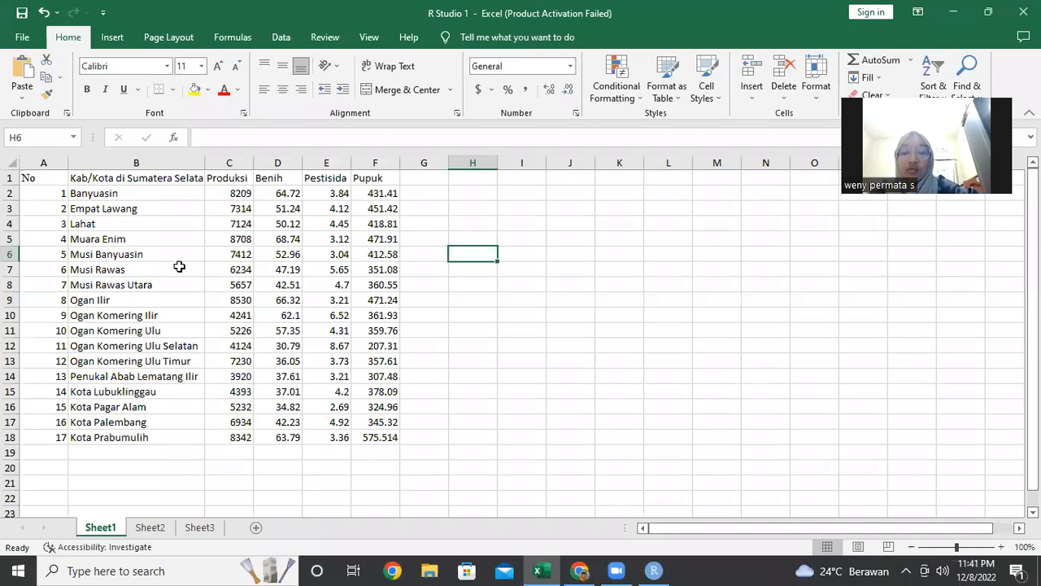
{"action": "scroll", "coordinate": [126, 193], "scroll_direction": "up", "scroll_amount": 4}
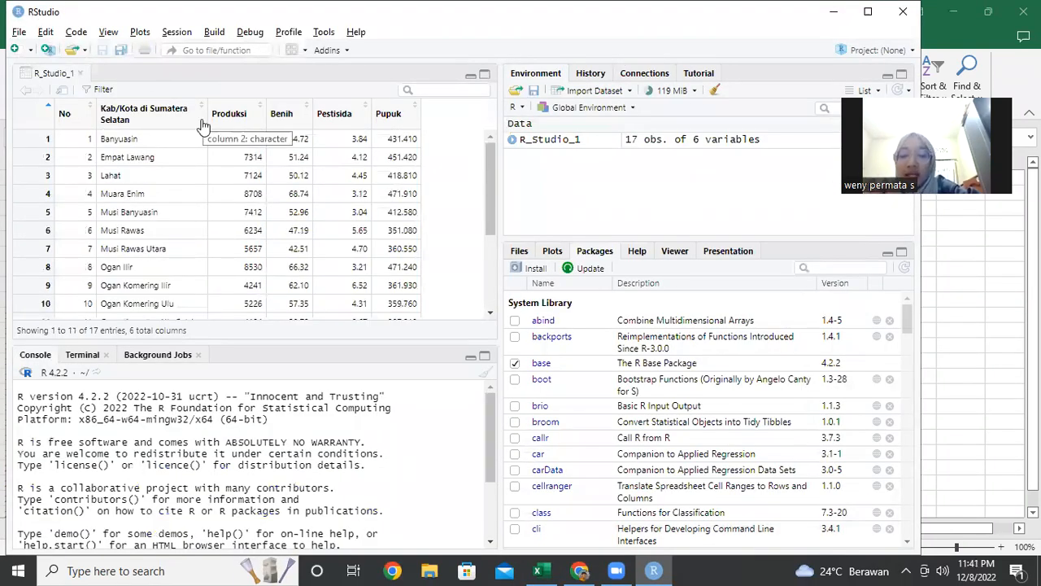
Create a new, empty R script
{"action": "left_click", "coordinate": [19, 32]}
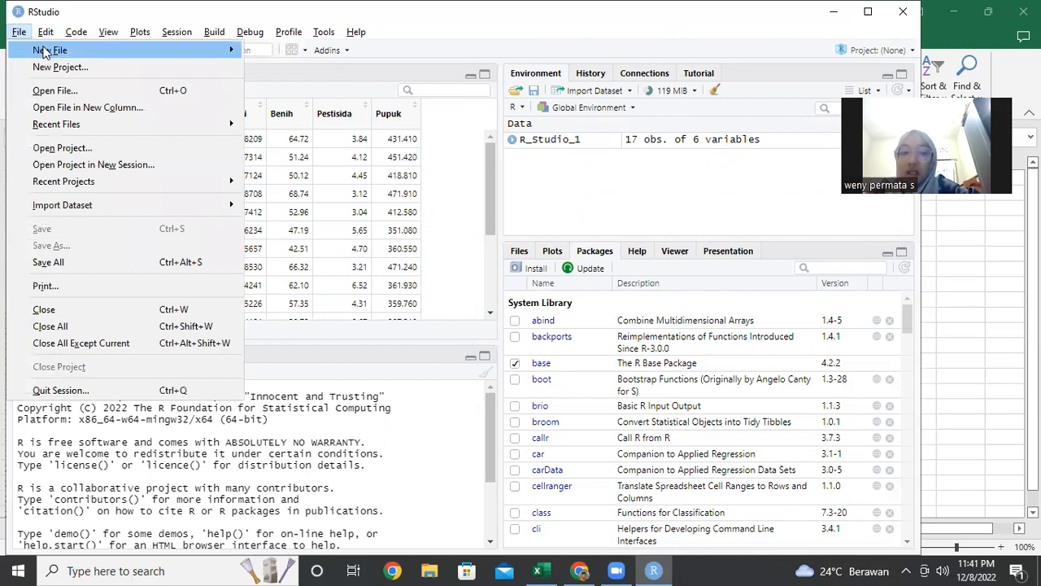
{"action": "mouse_move", "coordinate": [63, 50]}
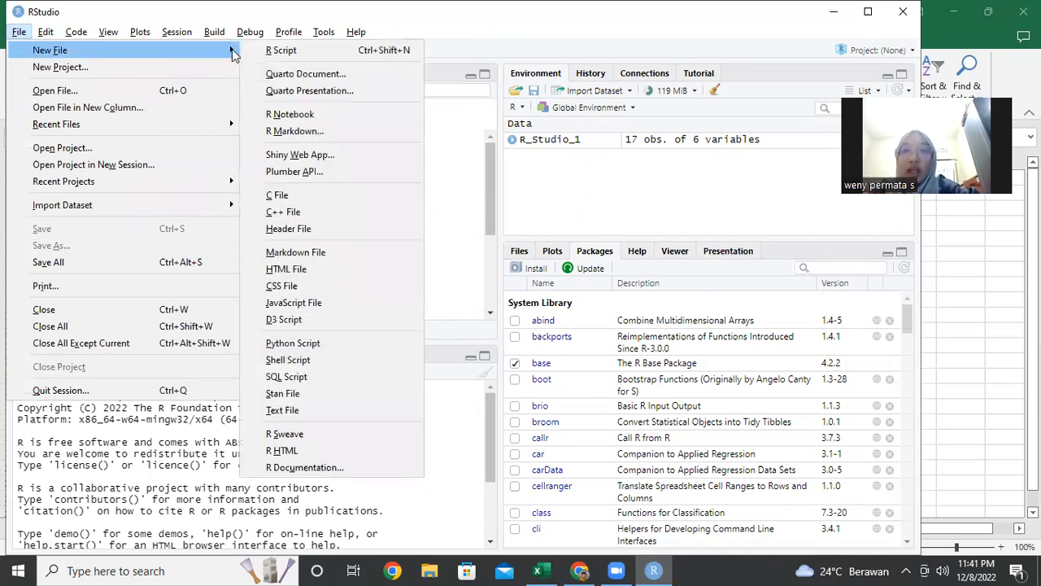
{"action": "left_click", "coordinate": [260, 51]}
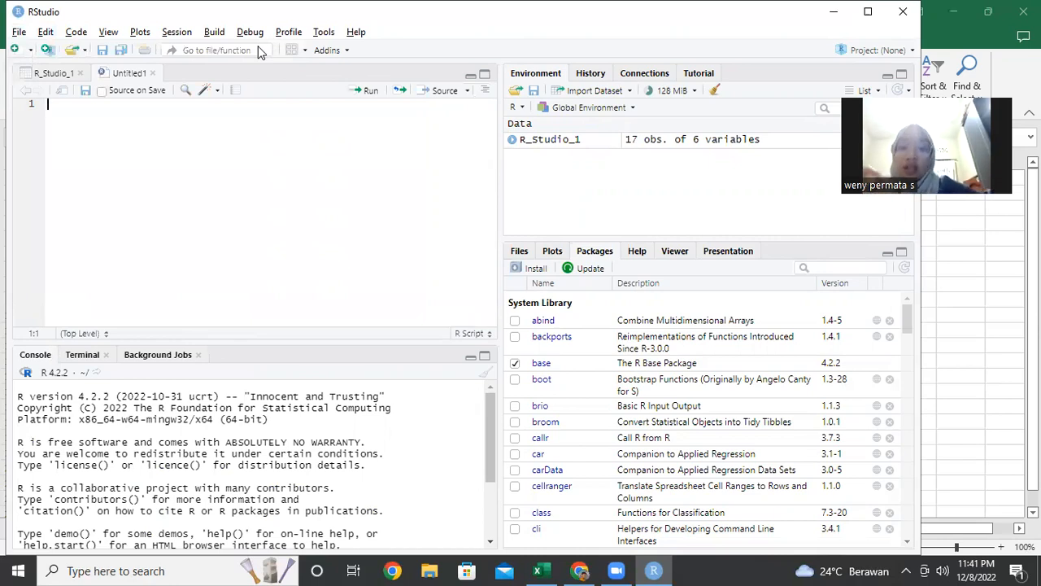
Write the comment "# Regresi OLS berganda dengan data = produksi karet" as the script's first line and begin a second line
{"action": "type", "text": "# R"}
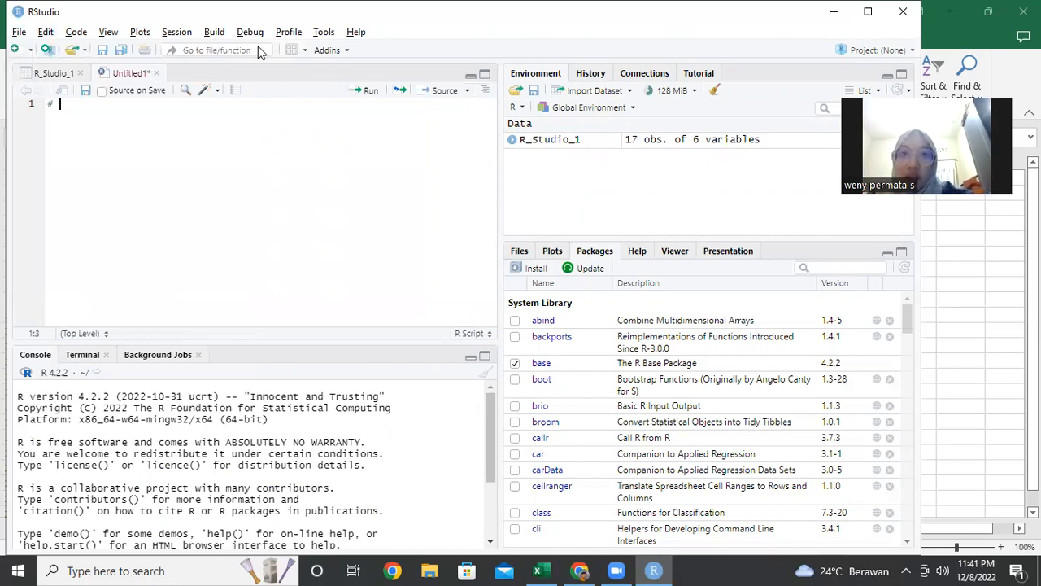
{"action": "type", "text": "egresi OLS"}
{"action": "type", "text": "berganda "}
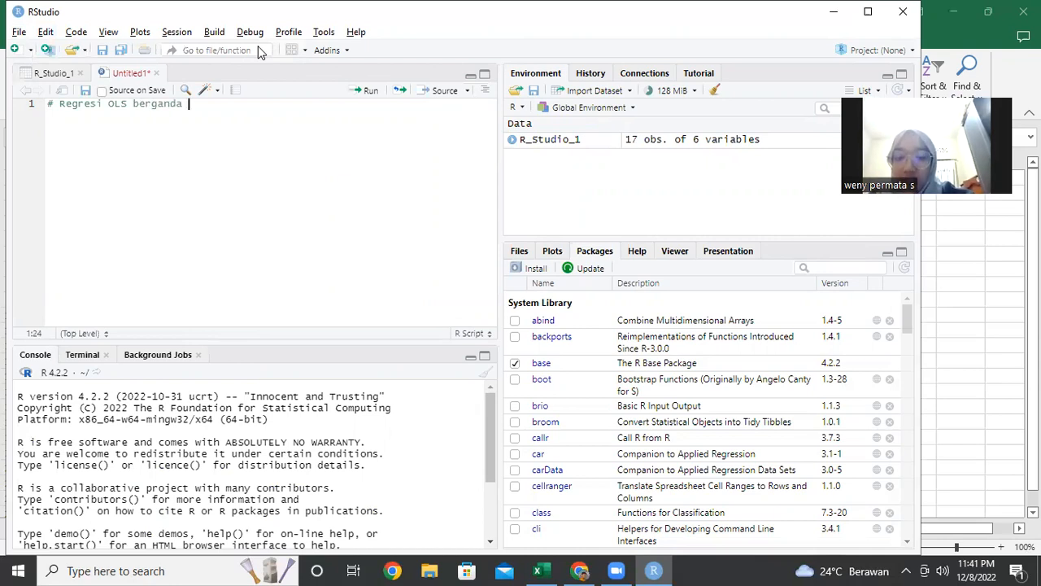
{"action": "type", "text": "dengan da"}
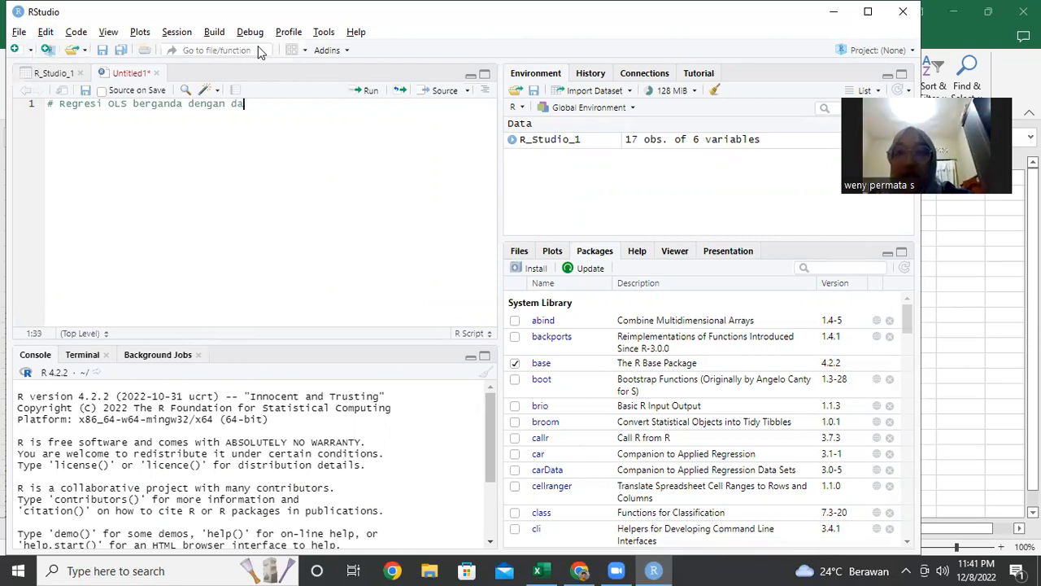
{"action": "key", "text": "BackSpace"}
{"action": "key", "text": "BackSpace"}
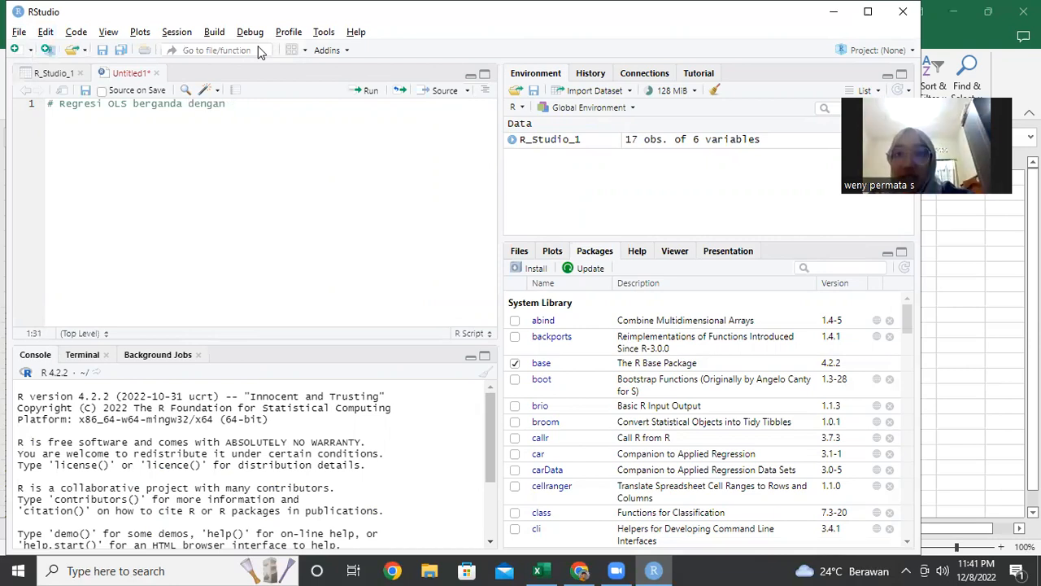
{"action": "type", "text": "data"}
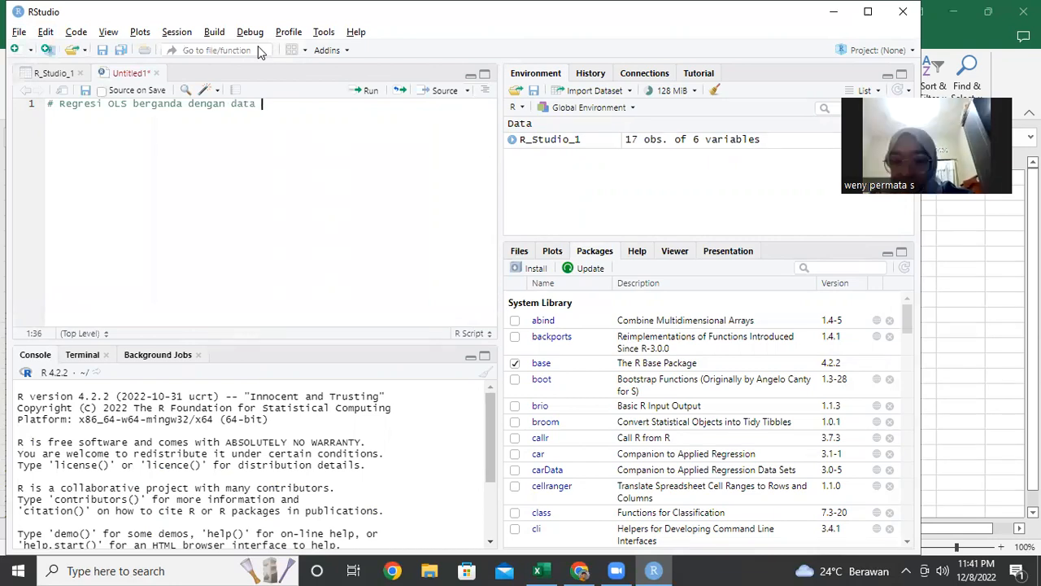
{"action": "type", "text": " = po"}
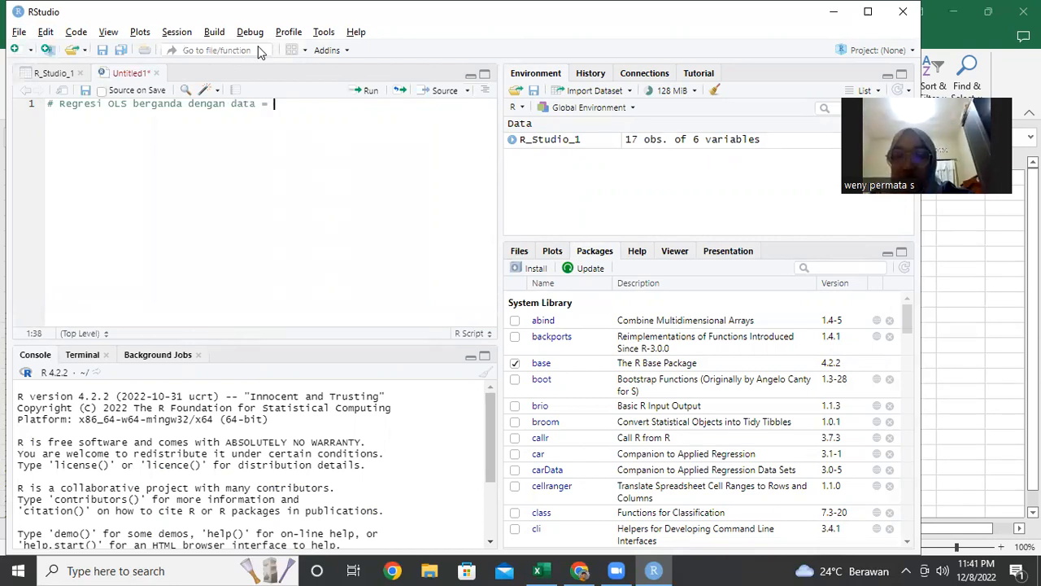
{"action": "key", "text": "BackSpace"}
{"action": "type", "text": "roduksi karet"}
{"action": "key", "text": "Return"}
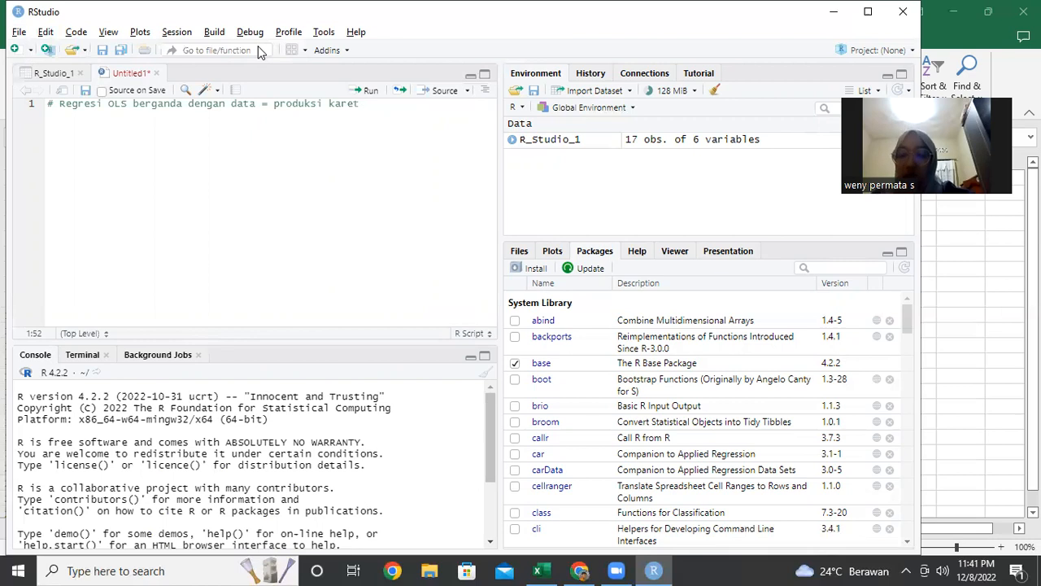
{"action": "key", "text": "ctrl+2"}
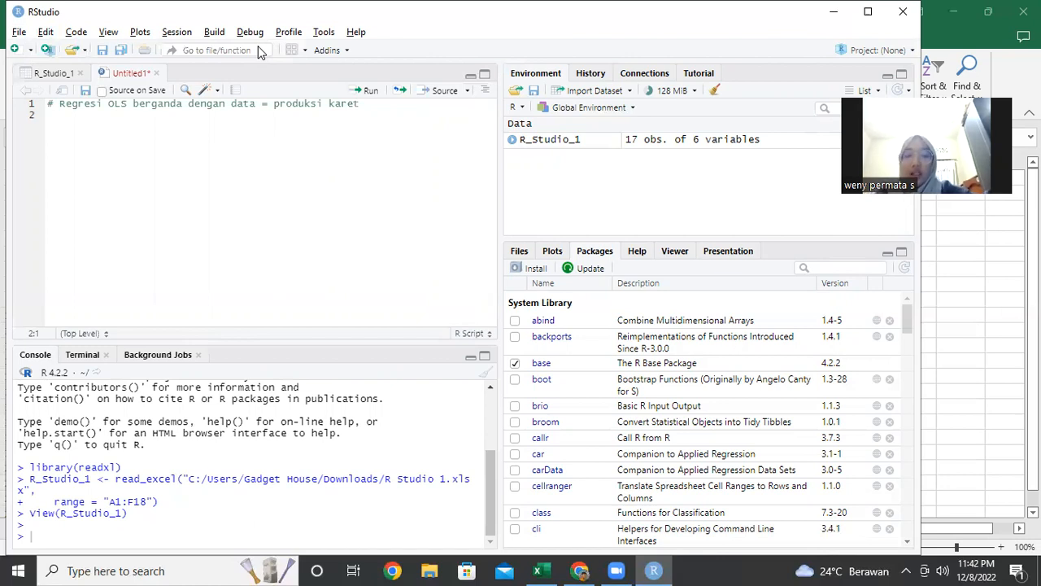
Add attach(R_Studio_1) on the second script line and run the script lines written so far
{"action": "type", "text": "att"}
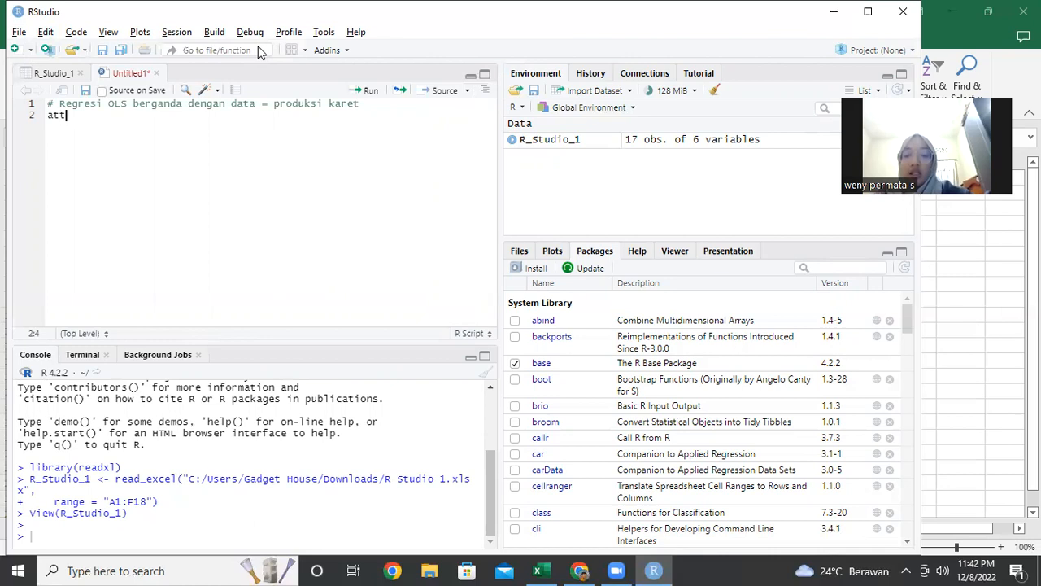
{"action": "key", "text": "Return"}
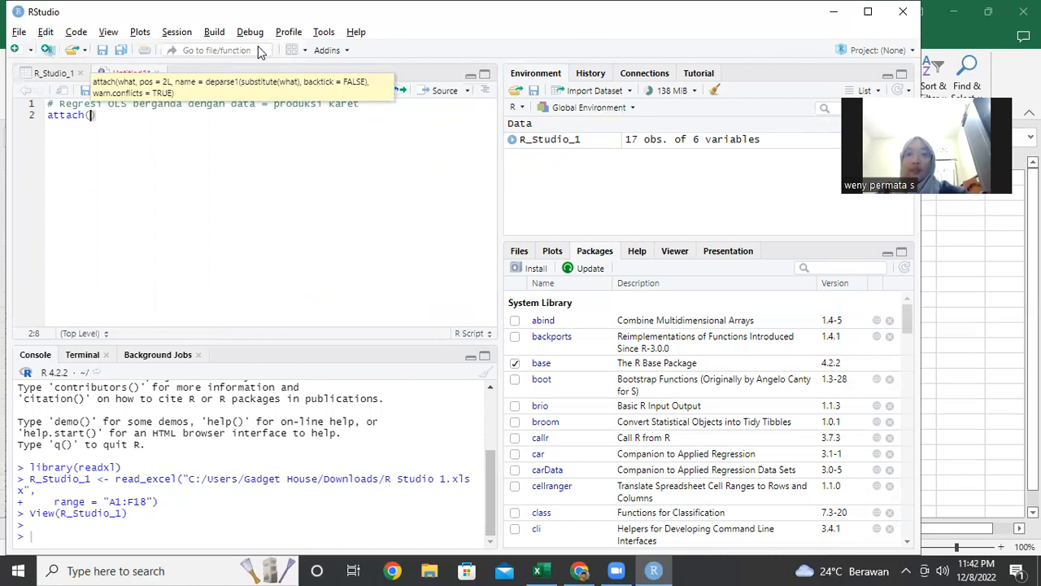
{"action": "type", "text": "R"}
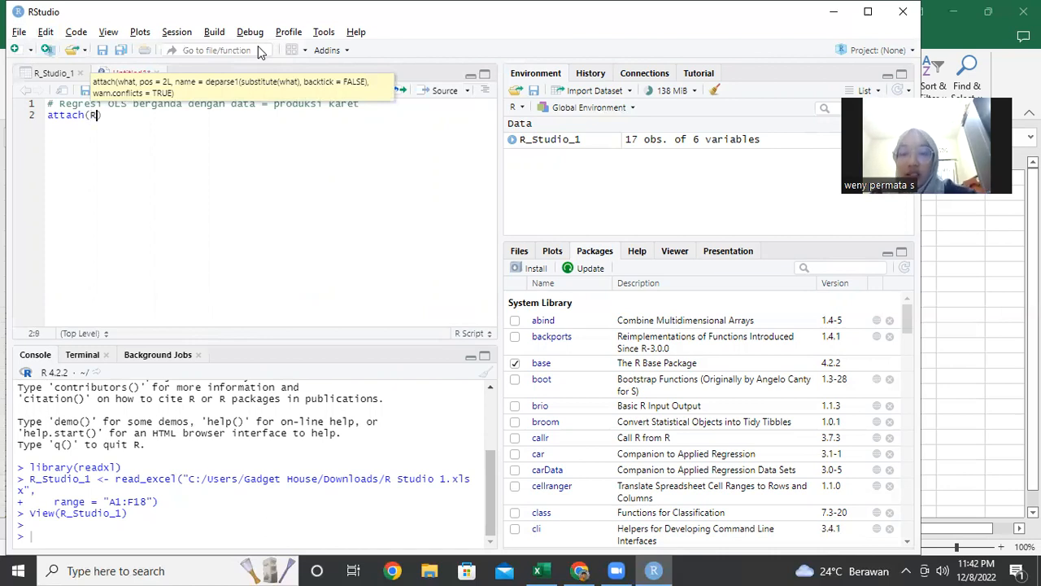
{"action": "type", "text": "_Studi"}
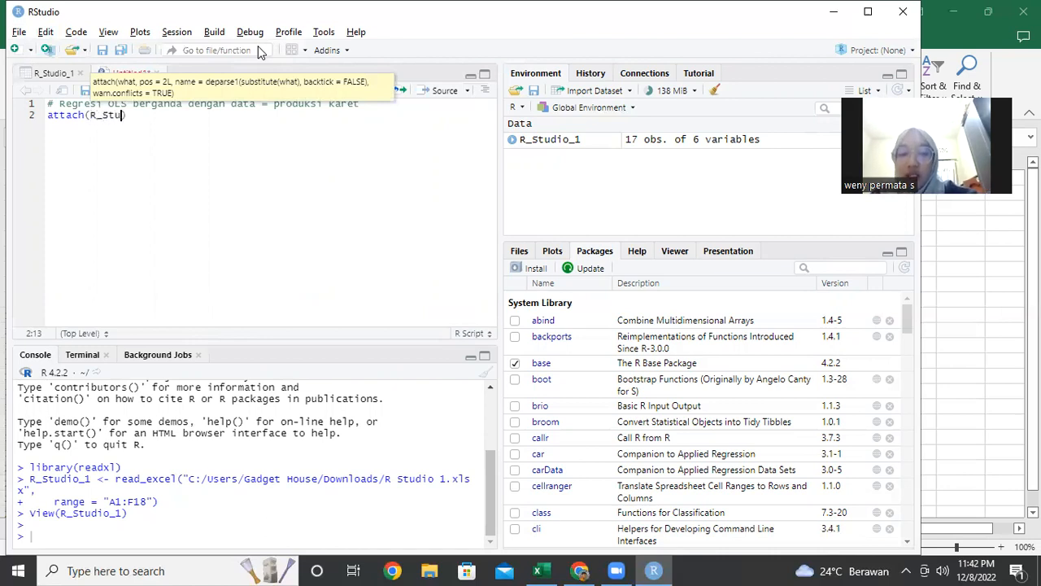
{"action": "type", "text": "o_1"}
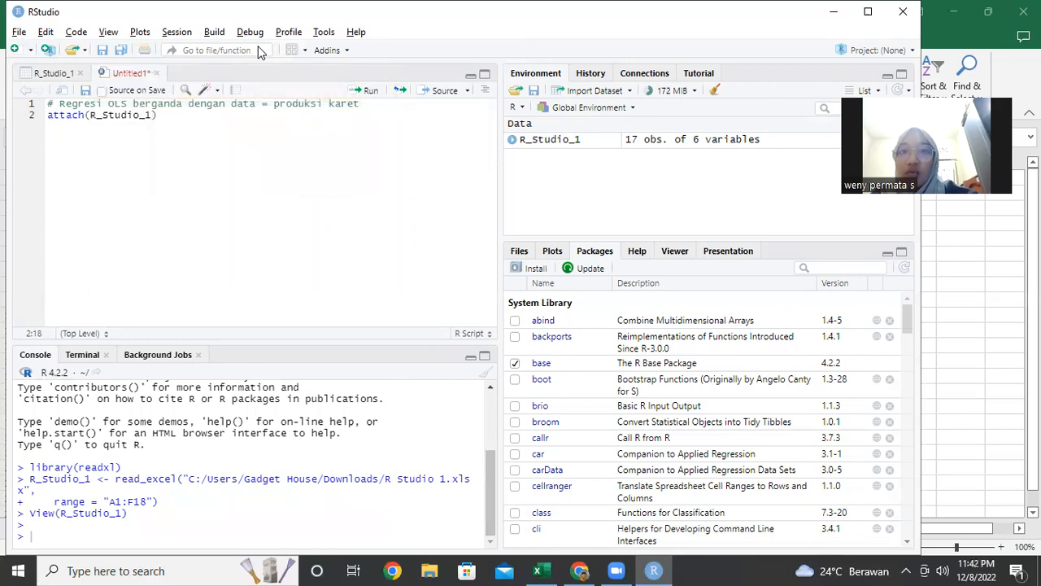
{"action": "key", "text": "BackSpace"}
{"action": "key", "text": "Return"}
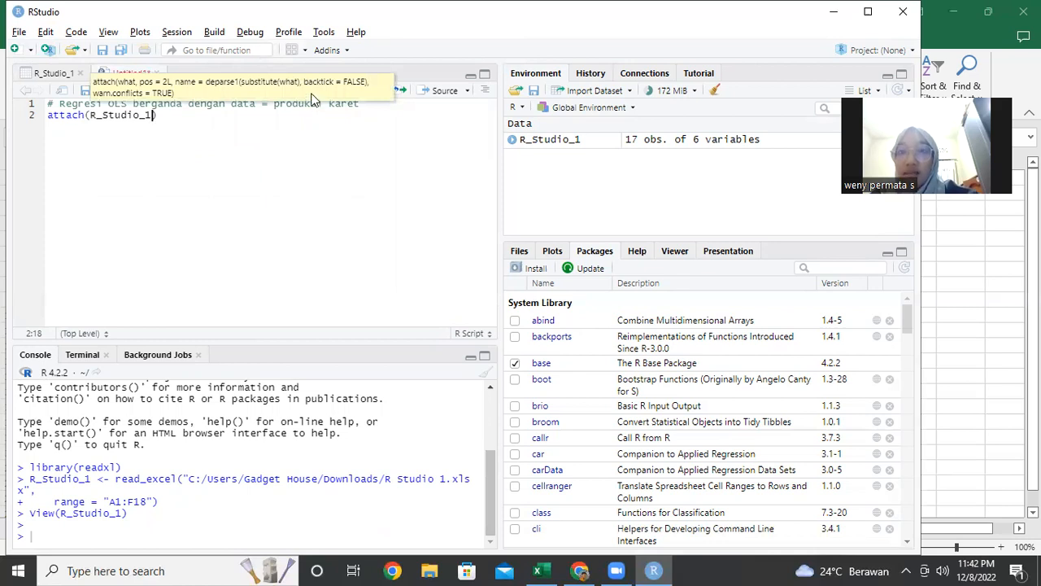
{"action": "key", "text": "ctrl+Return"}
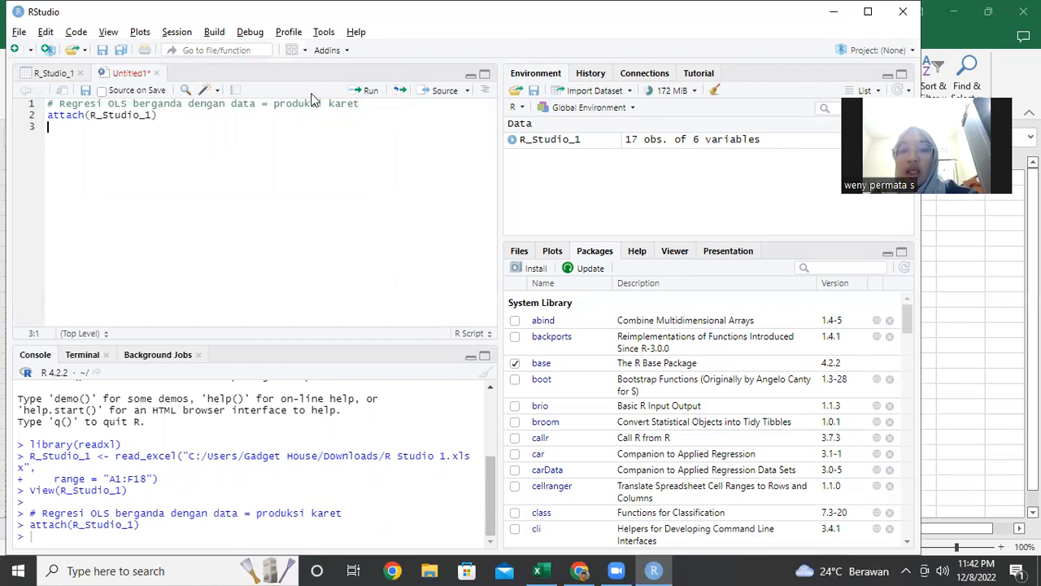
Leave an empty line below attach and begin the assignment reg1 <-(Produksi ~ ) with Produksi as the dependent variable
{"action": "key", "text": "Return"}
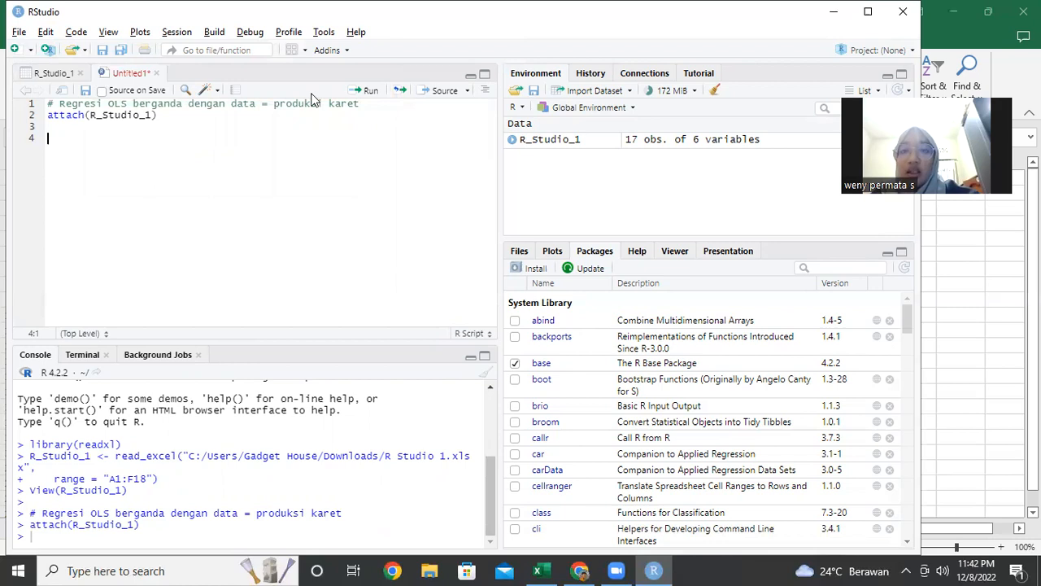
{"action": "type", "text": "reg1"}
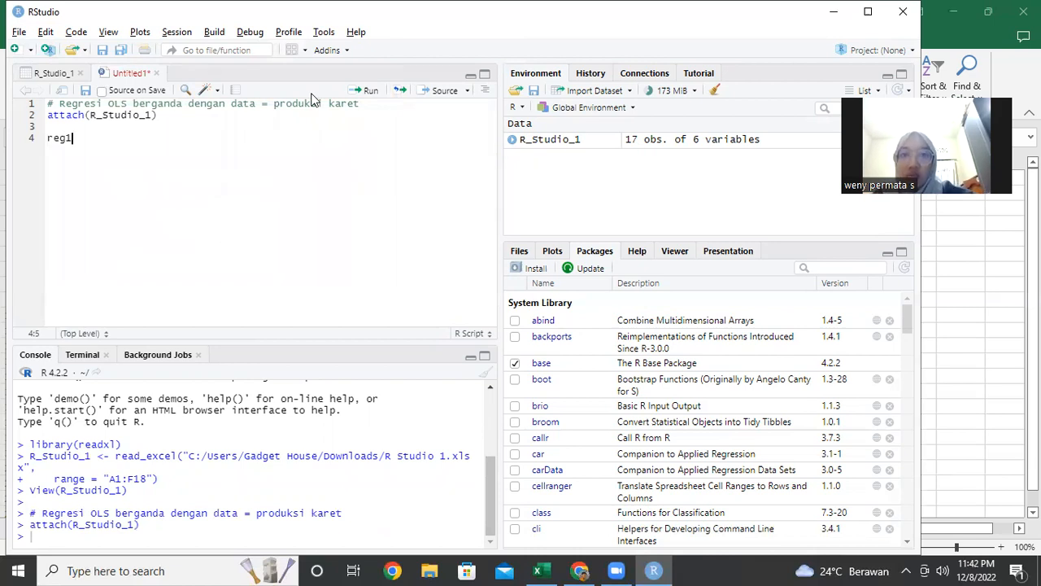
{"action": "type", "text": " <"}
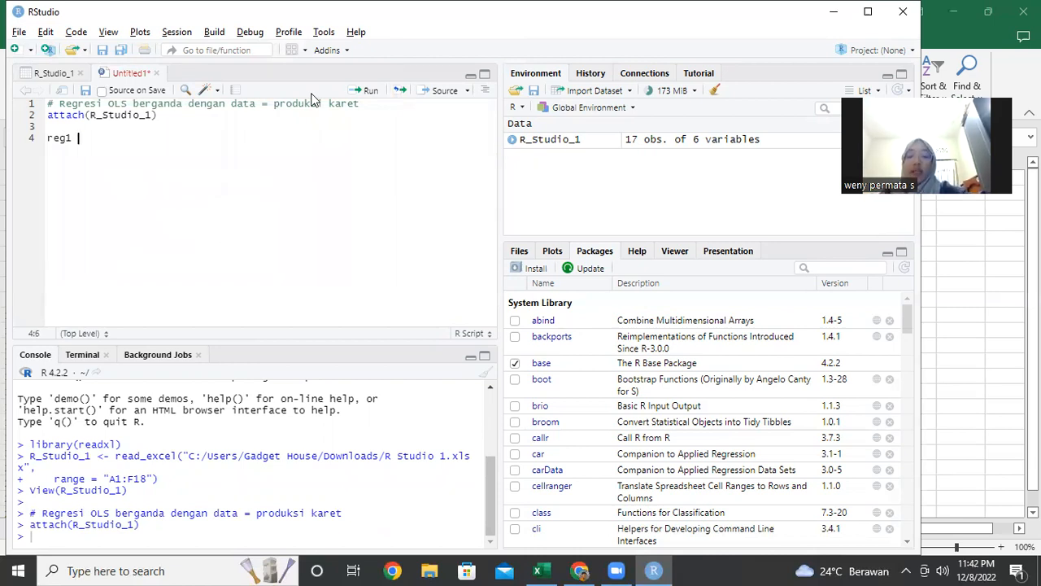
{"action": "type", "text": "-"}
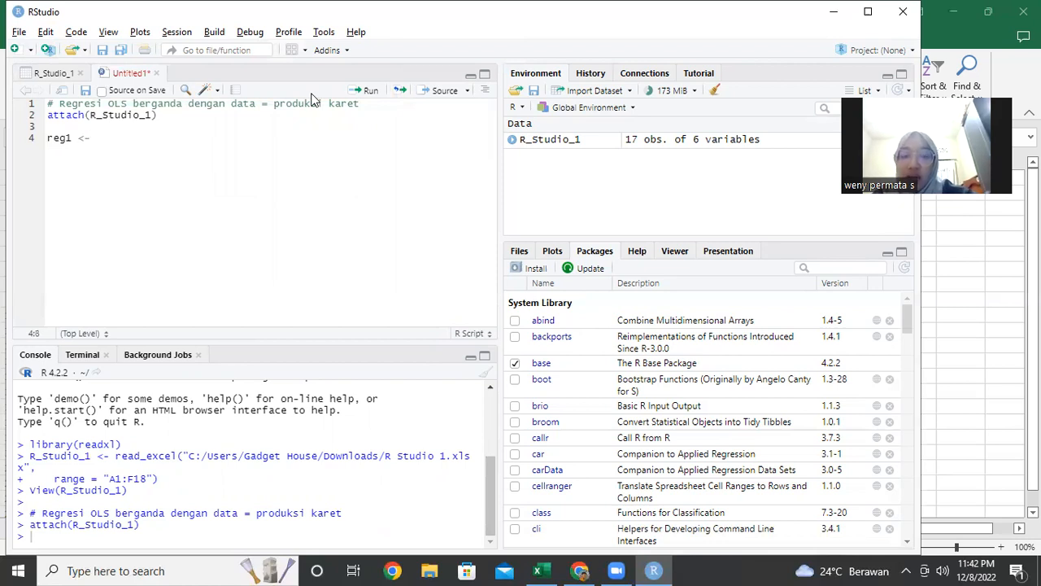
{"action": "type", "text": "("}
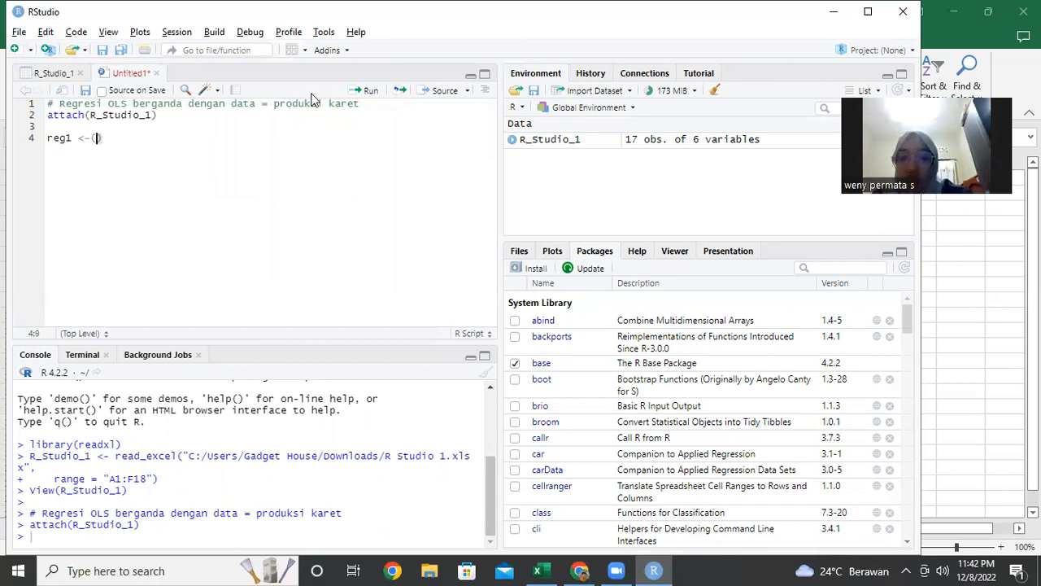
{"action": "type", "text": "Pro"}
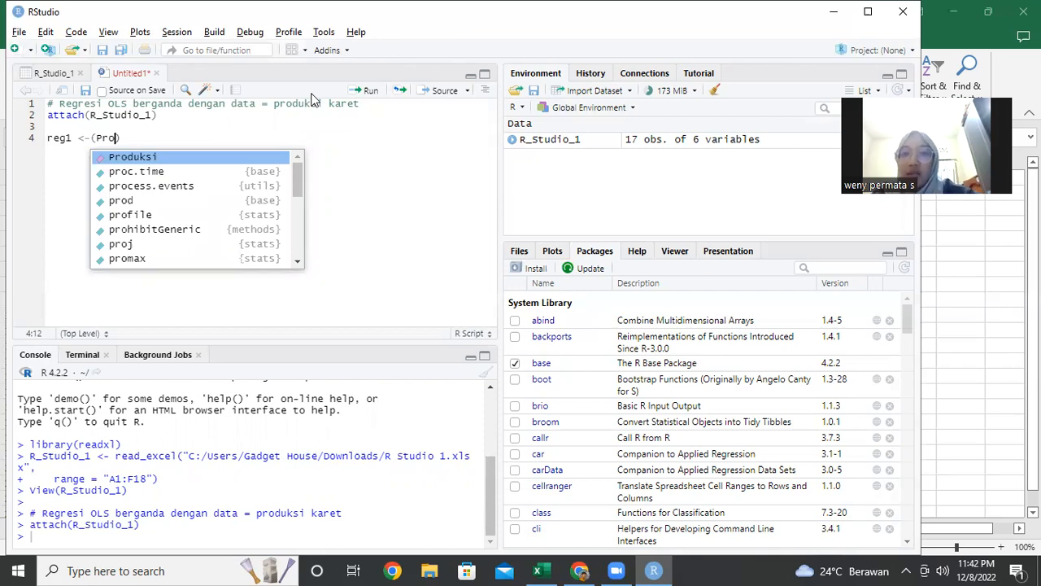
{"action": "key", "text": "Return"}
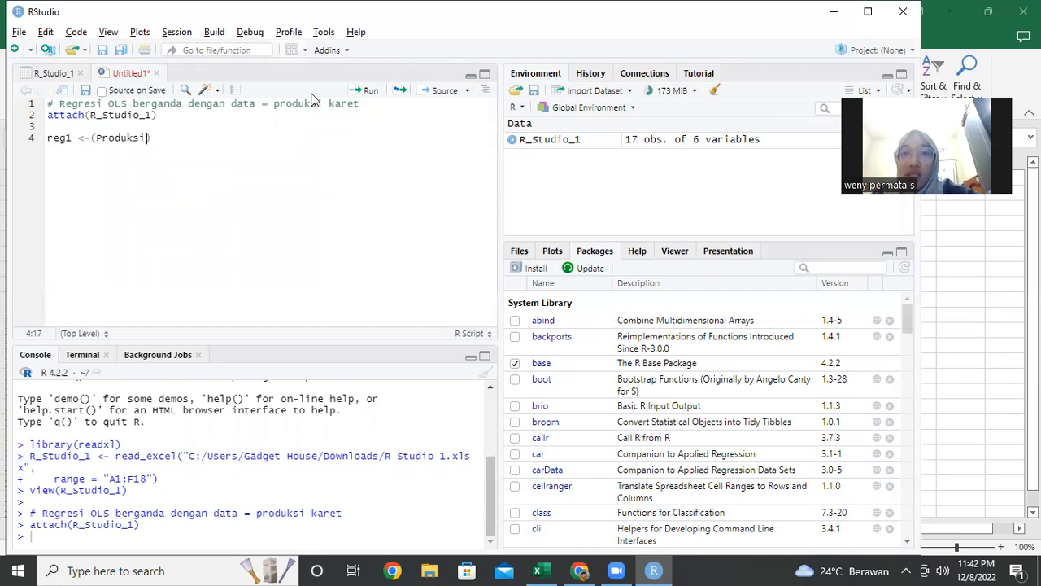
{"action": "type", "text": "~"}
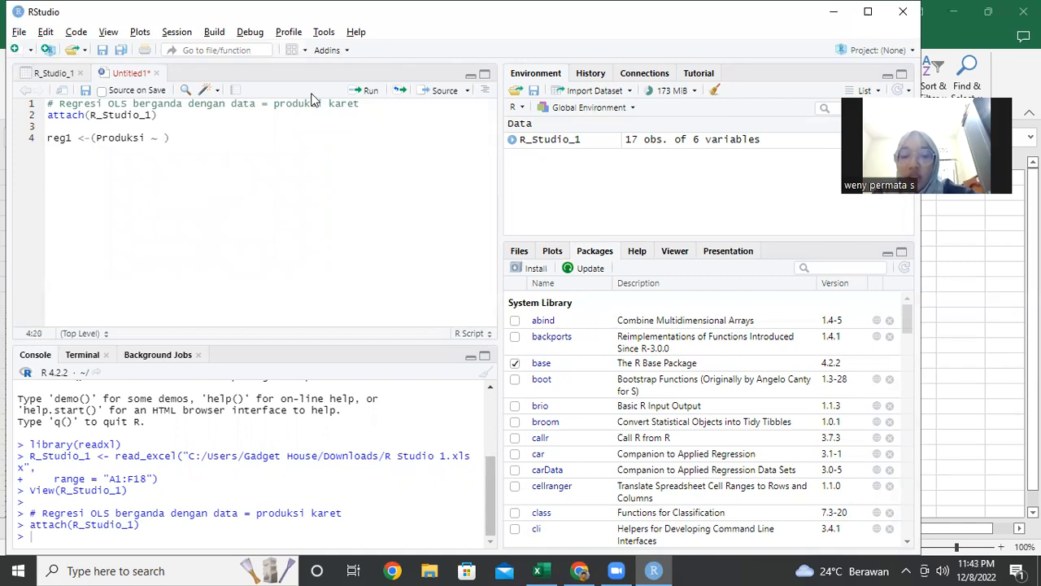
Complete the reg1 formula with Benih+Pestisida+Pupuk as independent variables and run the line
{"action": "type", "text": " B"}
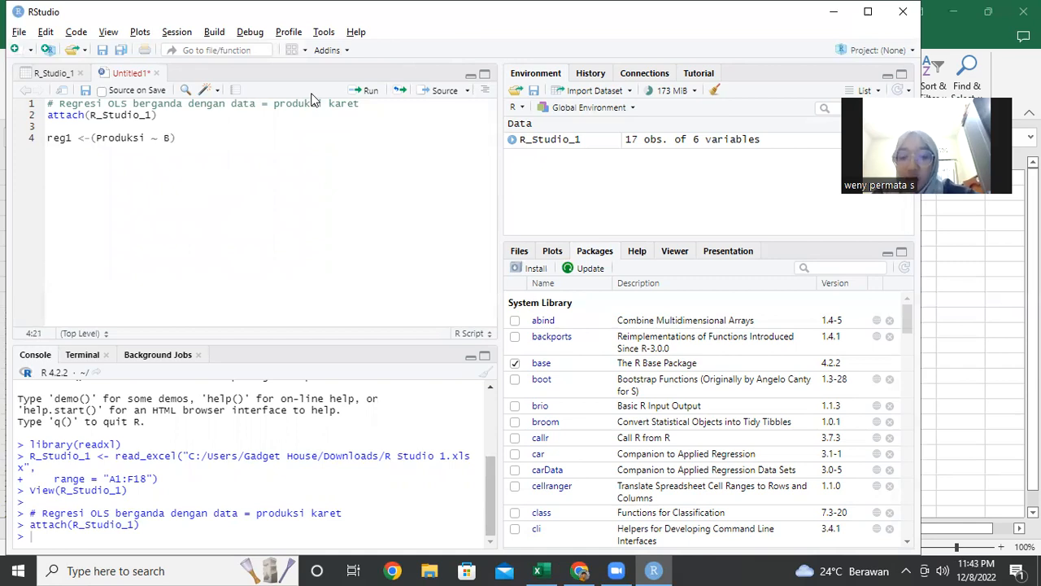
{"action": "type", "text": "eni"}
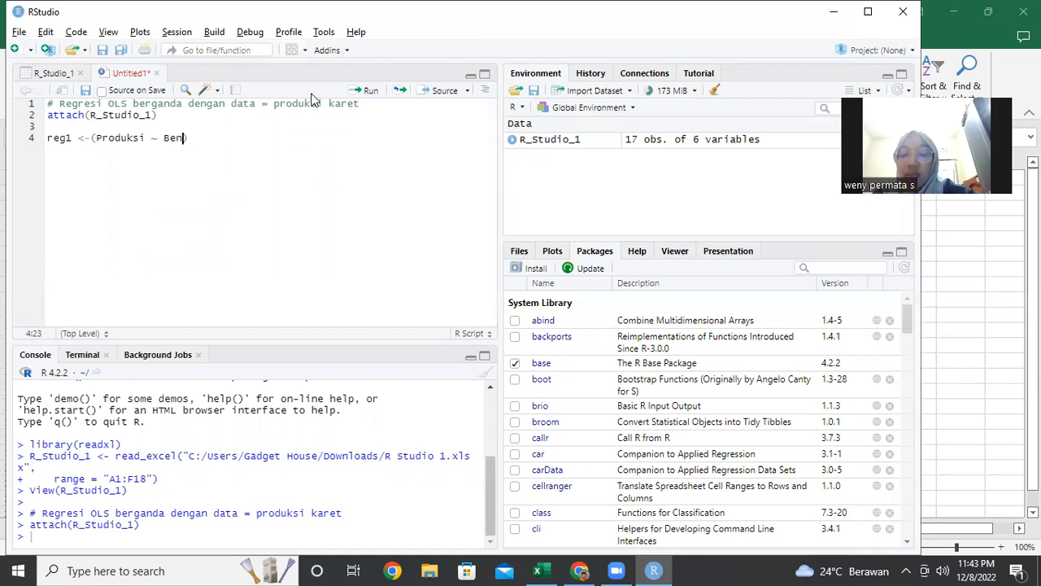
{"action": "type", "text": "h+"}
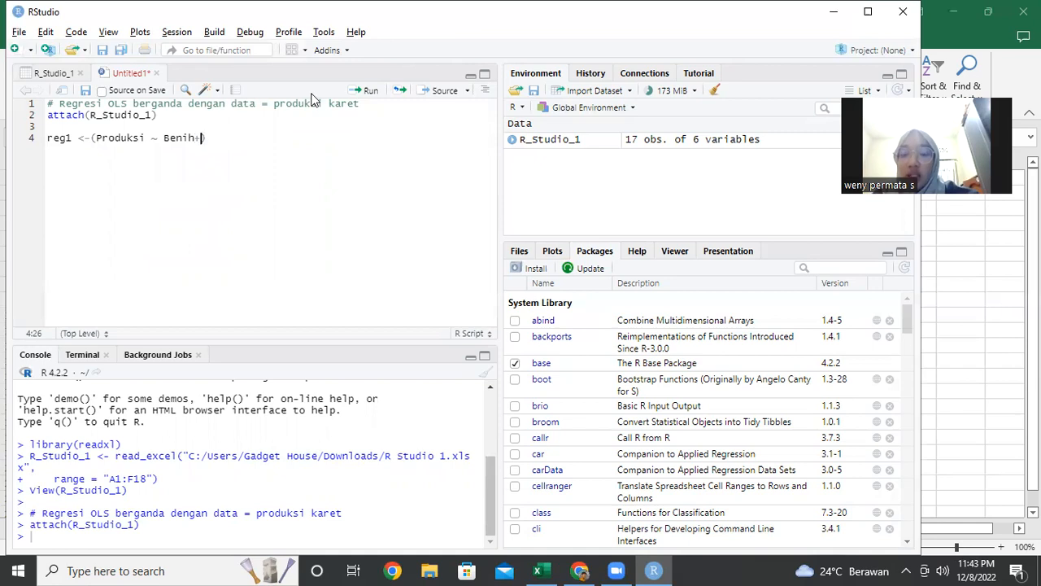
{"action": "type", "text": "pes"}
{"action": "key", "text": "Tab"}
{"action": "type", "text": "+Pu"}
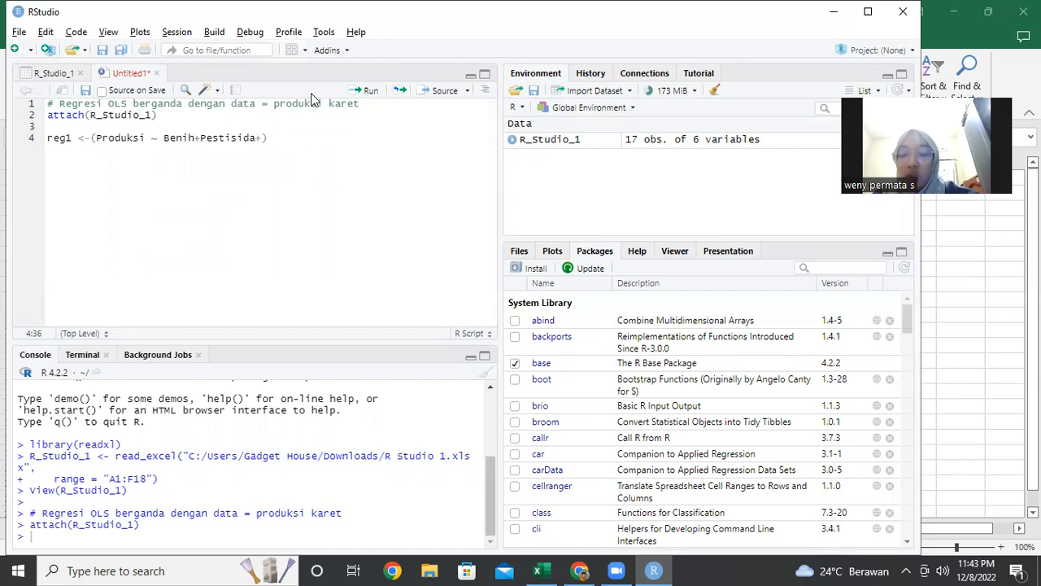
{"action": "type", "text": "puk"}
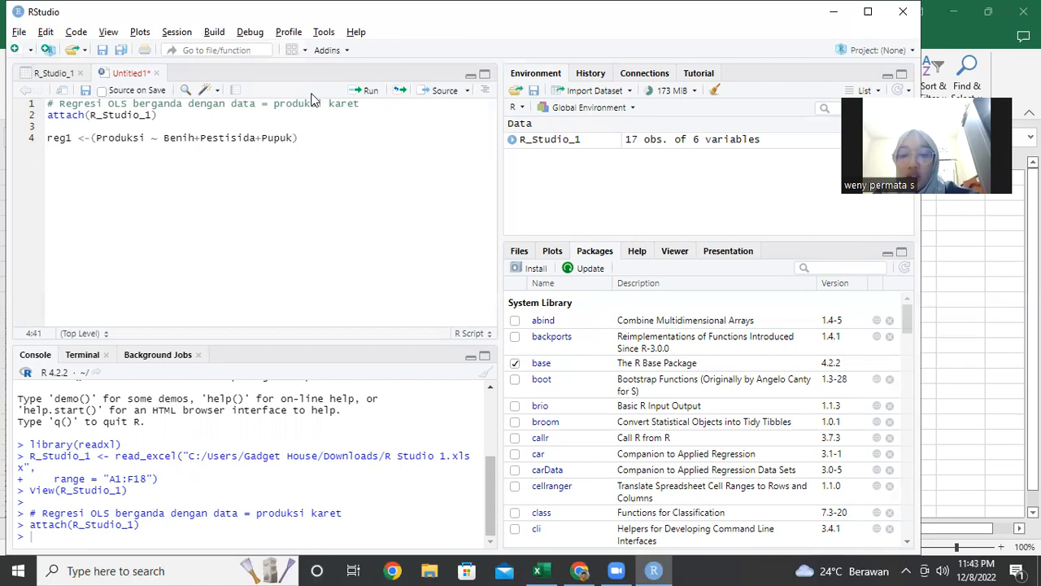
{"action": "key", "text": "ctrl+Return"}
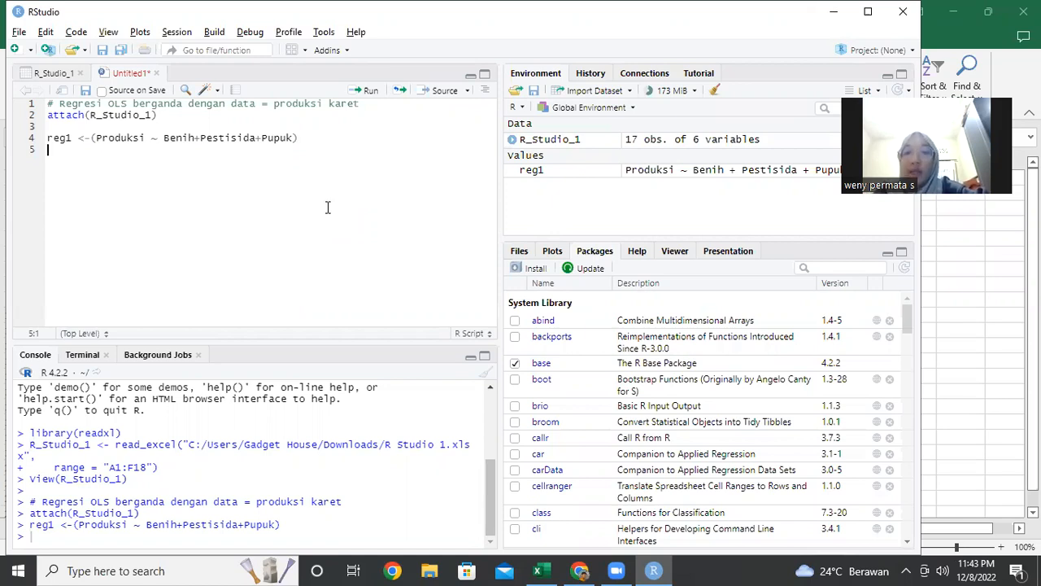
Write summary(reg1) below the reg1 assignment, run it and review the console output
{"action": "type", "text": "summary("}
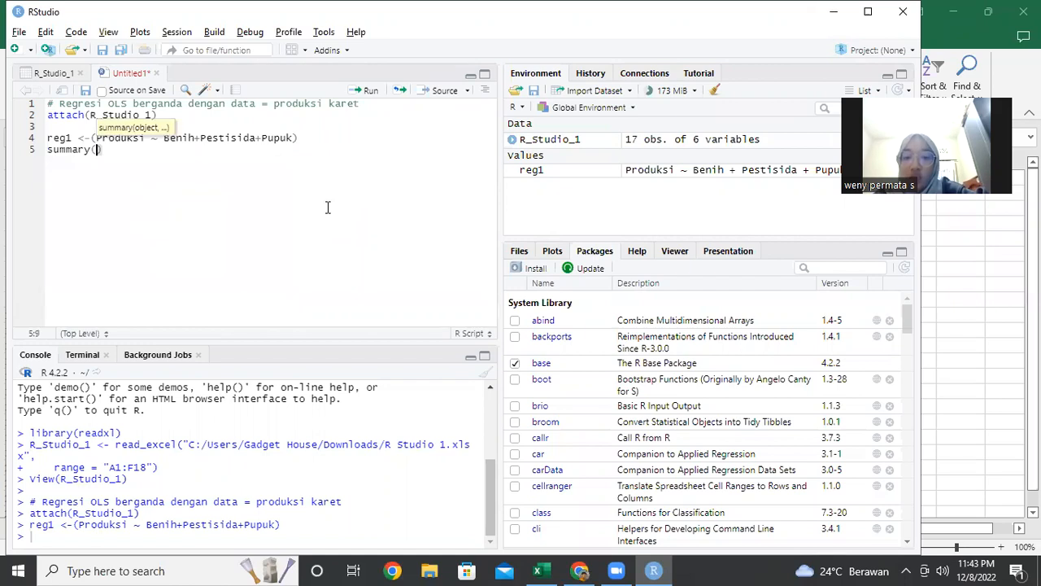
{"action": "type", "text": "reg1"}
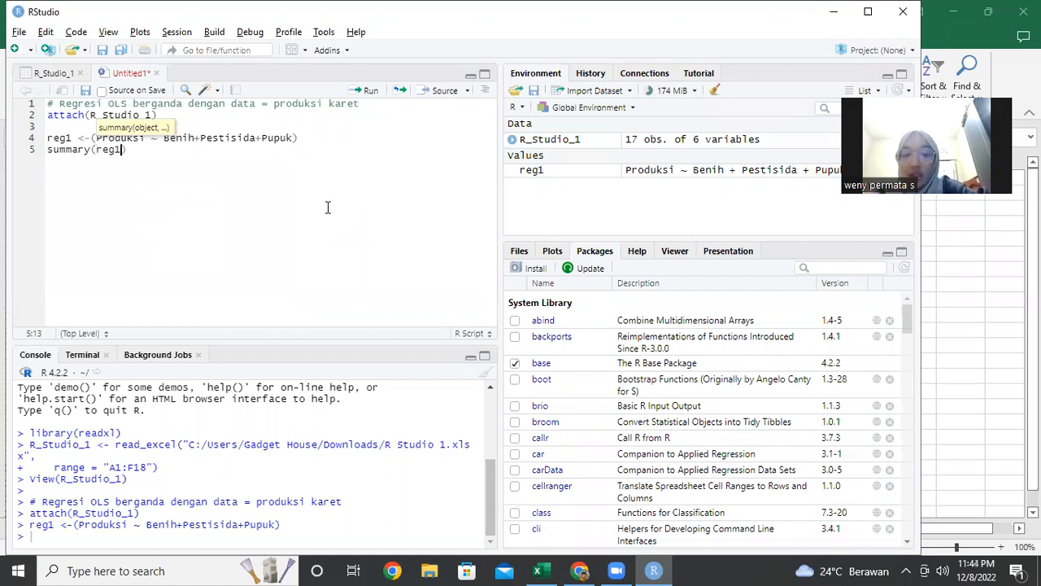
{"action": "key", "text": "ctrl+Return"}
{"action": "scroll", "coordinate": [274, 435], "scroll_direction": "up", "scroll_amount": 2}
{"action": "scroll", "coordinate": [274, 435], "scroll_direction": "down", "scroll_amount": 2}
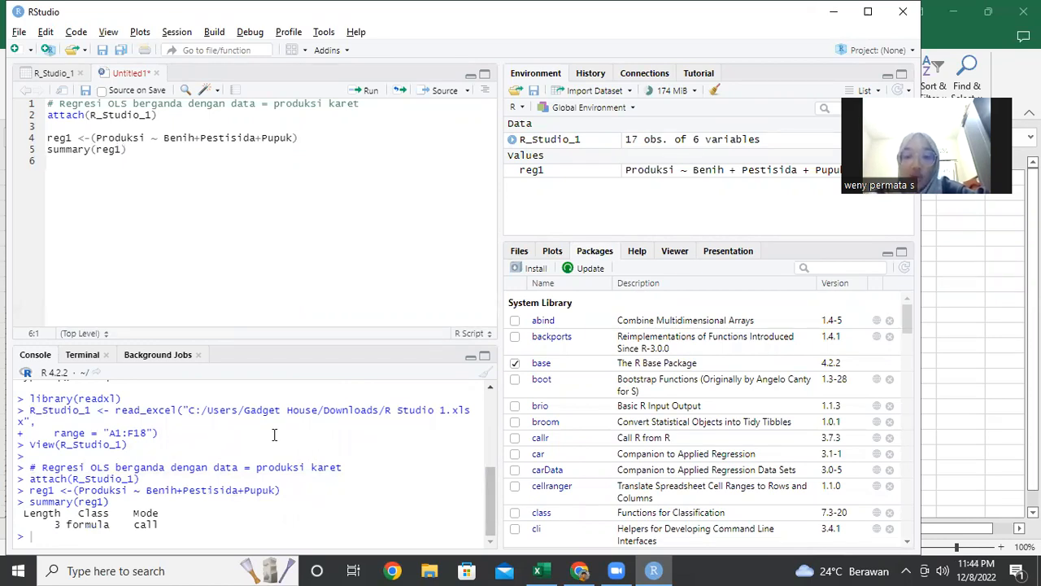
{"action": "scroll", "coordinate": [196, 444], "scroll_direction": "up", "scroll_amount": 1}
{"action": "scroll", "coordinate": [195, 443], "scroll_direction": "up", "scroll_amount": 3}
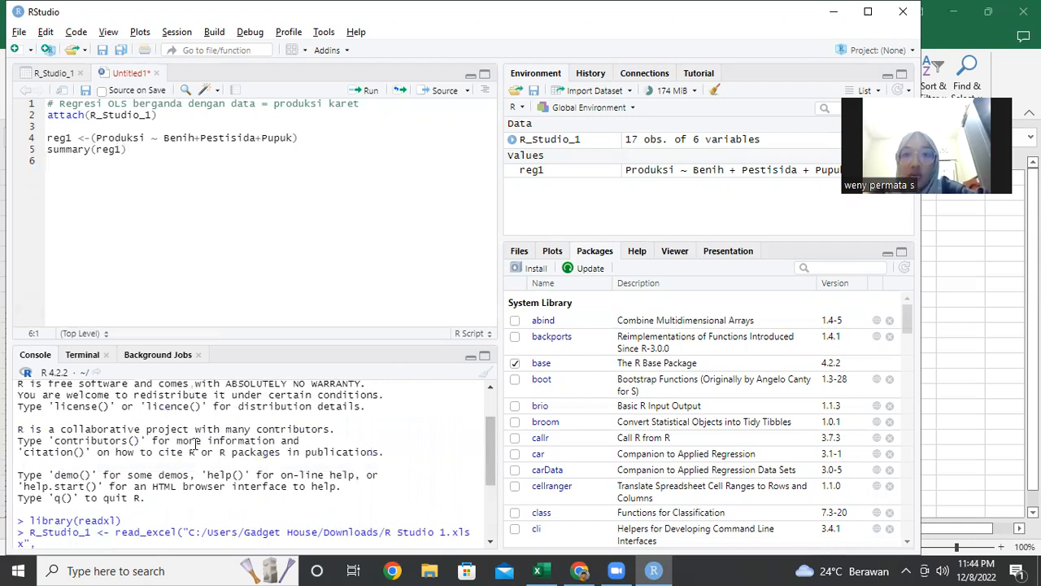
Delete the summary line, rewrite it as summary(reg1) and run it again
{"action": "left_click", "coordinate": [118, 149]}
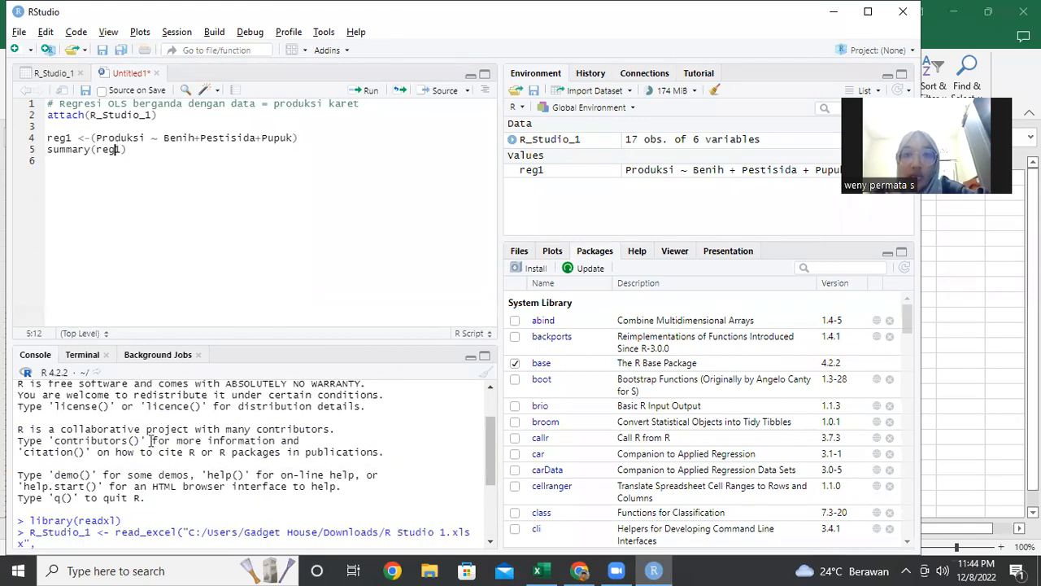
{"action": "scroll", "coordinate": [150, 457], "scroll_direction": "down", "scroll_amount": 4}
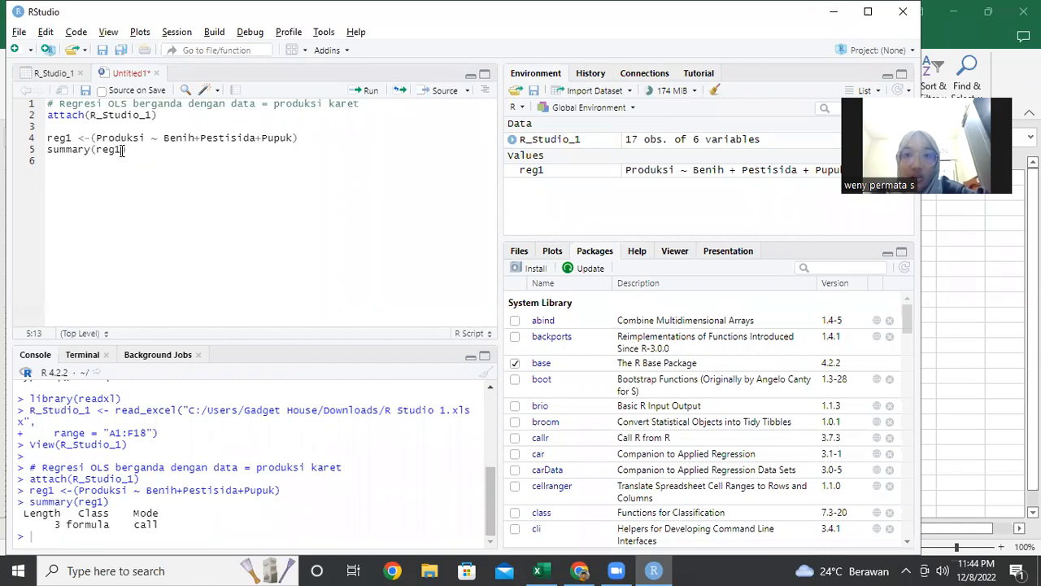
{"action": "key", "text": "BackSpace"}
{"action": "key", "text": "BackSpace"}
{"action": "key", "text": "ctrl+d"}
{"action": "type", "text": "summary("}
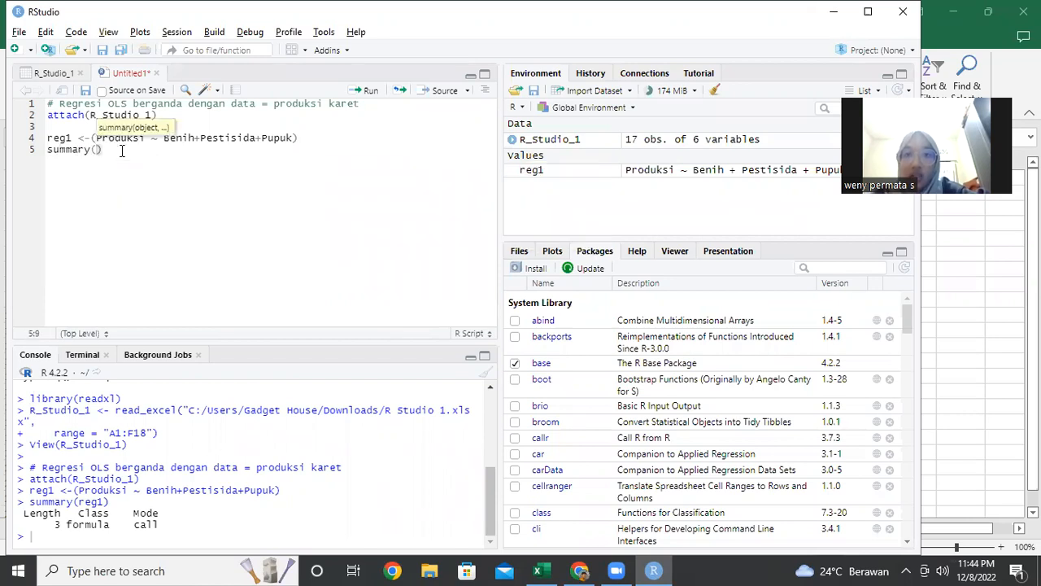
{"action": "type", "text": "reg1"}
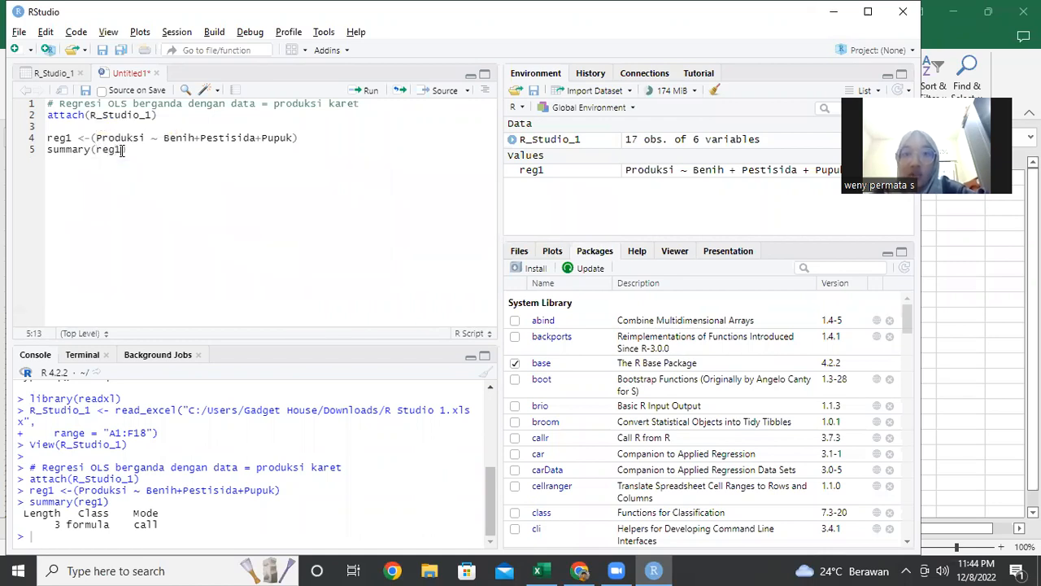
{"action": "key", "text": "ctrl+Return"}
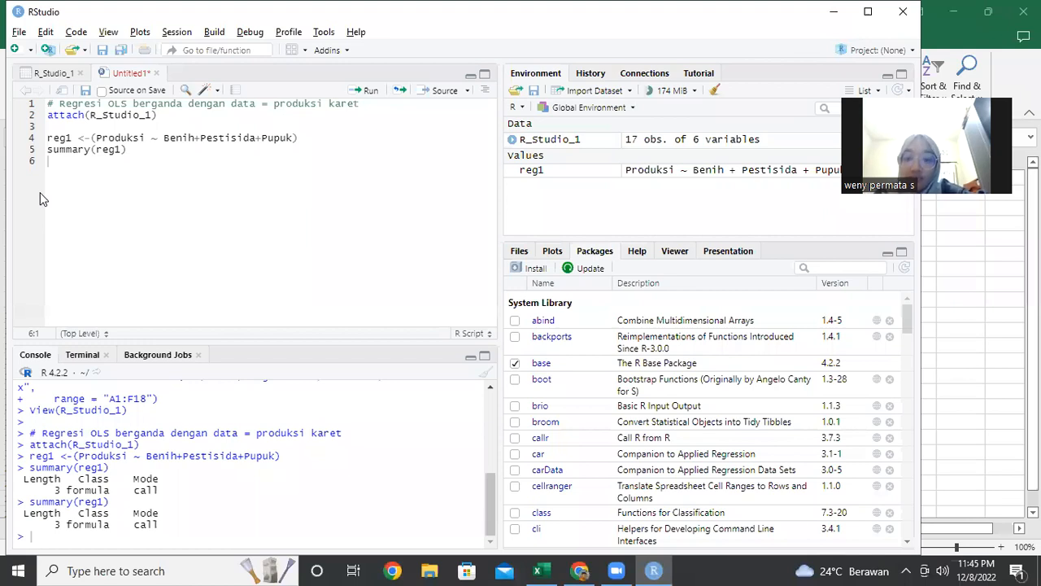
Place the cursor in the existing summary(reg1) line and run that line once more
{"action": "left_click", "coordinate": [91, 149]}
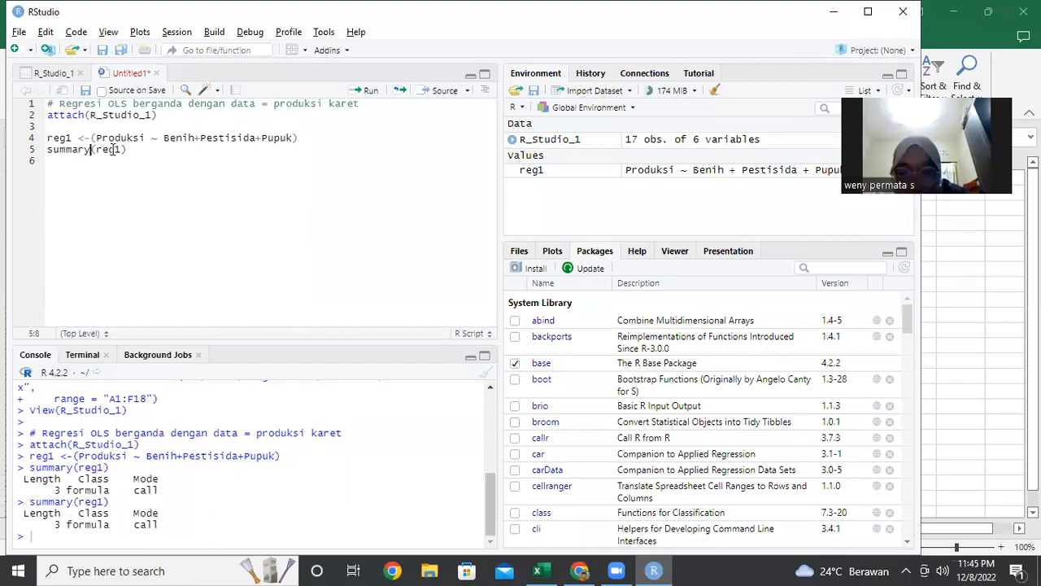
{"action": "left_click", "coordinate": [121, 149]}
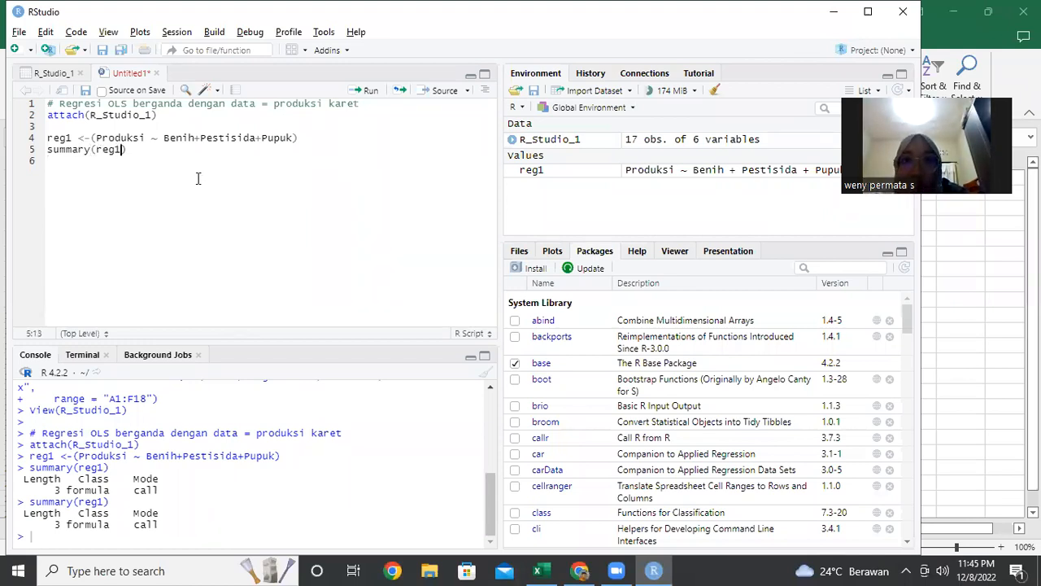
{"action": "left_click", "coordinate": [370, 90]}
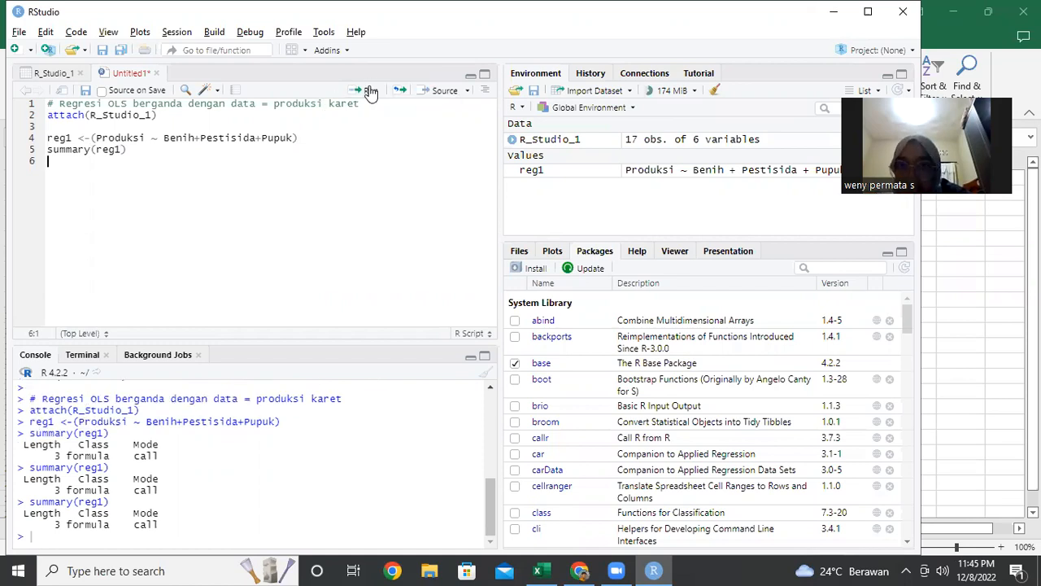
Remove the summary(reg1) line, restore the closing parenthesis of the reg1 formula and rerun the reg1 assignment
{"action": "left_click", "coordinate": [160, 150]}
{"action": "key", "text": "BackSpace"}
{"action": "key", "text": "BackSpace"}
{"action": "key", "text": "BackSpace"}
{"action": "key", "text": "BackSpace"}
{"action": "key", "text": "BackSpace"}
{"action": "key", "text": "BackSpace"}
{"action": "key", "text": "BackSpace"}
{"action": "key", "text": "BackSpace"}
{"action": "key", "text": "BackSpace"}
{"action": "key", "text": "Down"}
{"action": "key", "text": "BackSpace"}
{"action": "key", "text": "BackSpace"}
{"action": "key", "text": "BackSpace"}
{"action": "key", "text": "BackSpace"}
{"action": "key", "text": "BackSpace"}
{"action": "key", "text": "BackSpace"}
{"action": "type", "text": ")"}
{"action": "key", "text": "ctrl+Return"}
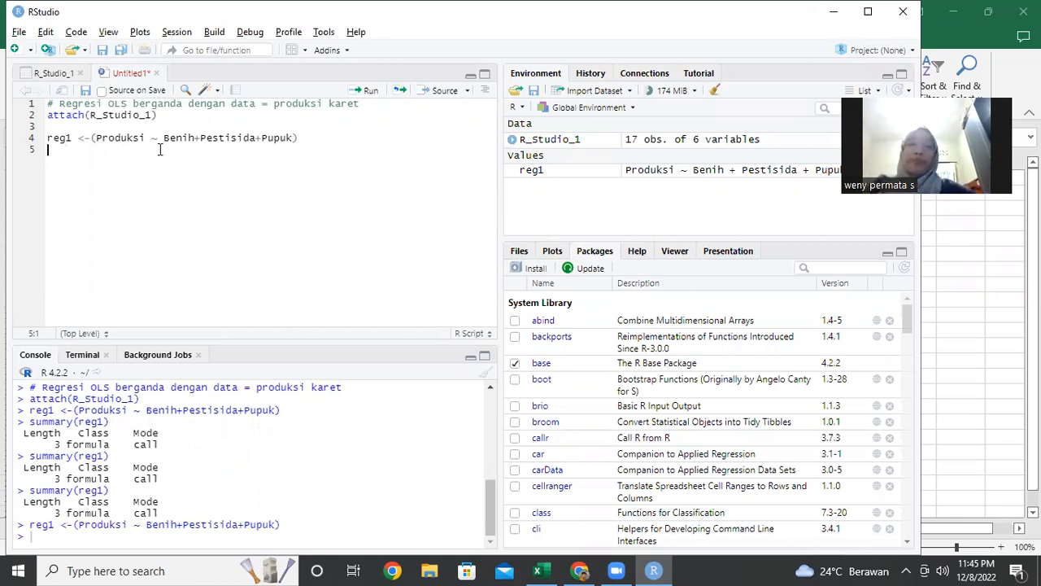
Write summary(reg1) on the line below the reg1 assignment and run it
{"action": "type", "text": "summar"}
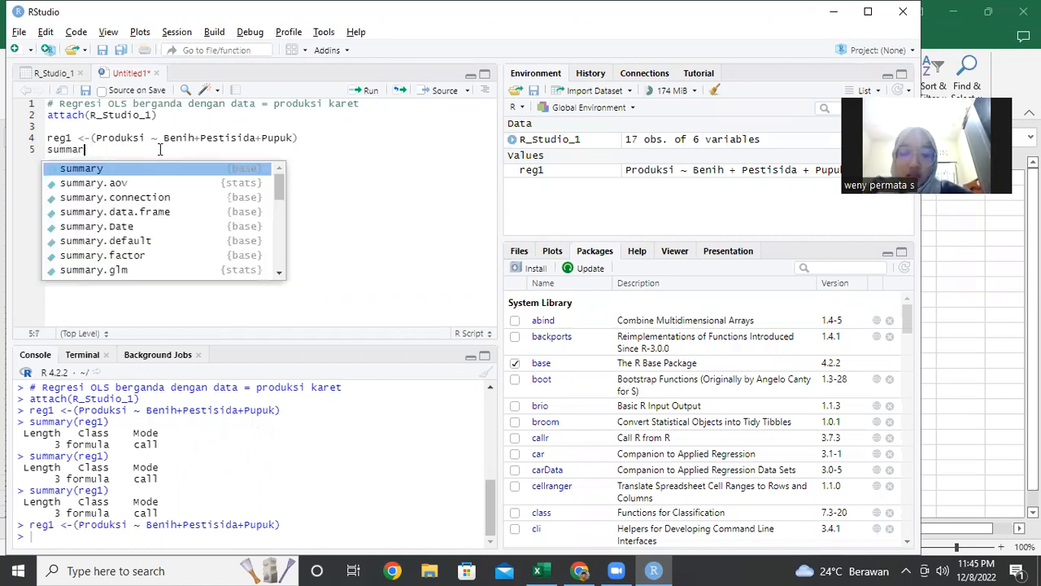
{"action": "type", "text": "y(reg1"}
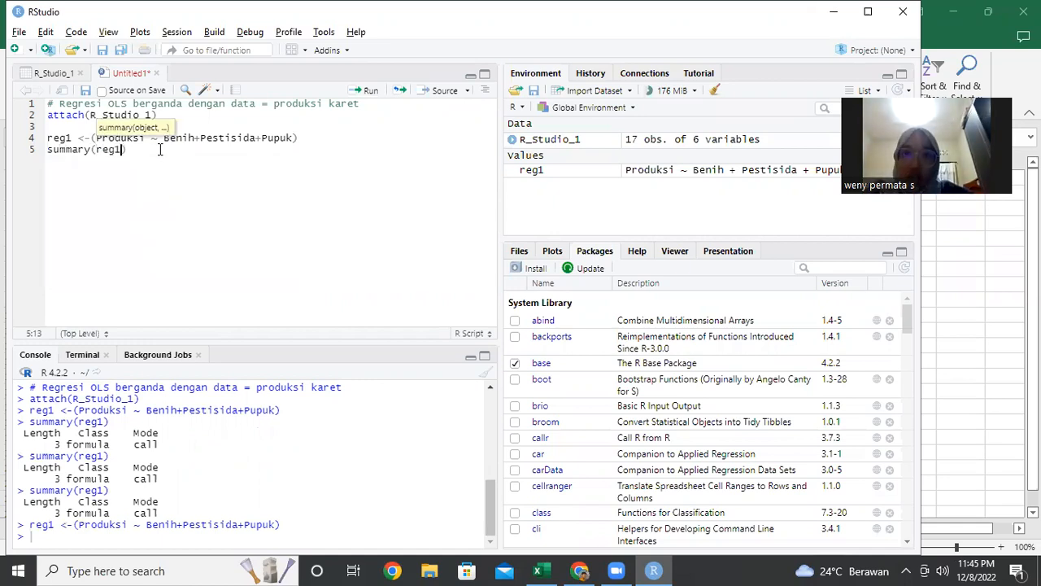
{"action": "key", "text": "ctrl+Return"}
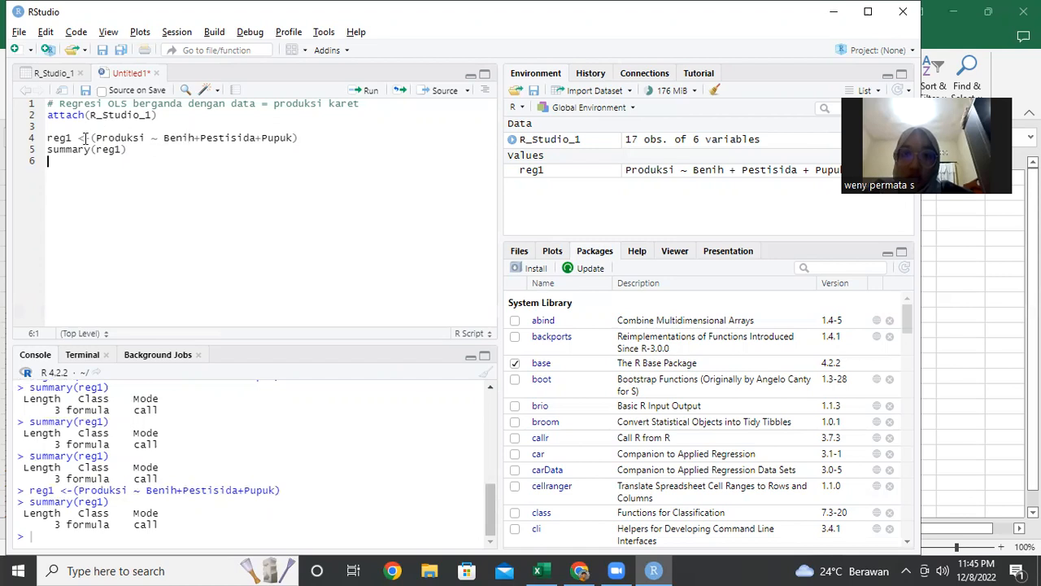
Delete the summary(reg1) line, insert a space after the assignment arrow of reg1 and rerun the assignment
{"action": "key", "text": "BackSpace"}
{"action": "key", "text": "BackSpace"}
{"action": "key", "text": "BackSpace"}
{"action": "key", "text": "BackSpace"}
{"action": "key", "text": "BackSpace"}
{"action": "key", "text": "BackSpace"}
{"action": "key", "text": "BackSpace"}
{"action": "key", "text": "BackSpace"}
{"action": "key", "text": "BackSpace"}
{"action": "key", "text": "BackSpace"}
{"action": "key", "text": "BackSpace"}
{"action": "key", "text": "BackSpace"}
{"action": "key", "text": "BackSpace"}
{"action": "key", "text": "BackSpace"}
{"action": "key", "text": "BackSpace"}
{"action": "key", "text": "Left"}
{"action": "key", "text": "Left"}
{"action": "key", "text": "Left"}
{"action": "key", "text": "Left"}
{"action": "key", "text": "Left"}
{"action": "key", "text": "Left"}
{"action": "key", "text": "Left"}
{"action": "key", "text": "Left"}
{"action": "key", "text": "Left"}
{"action": "key", "text": "Left"}
{"action": "key", "text": "Left"}
{"action": "key", "text": "Left"}
{"action": "key", "text": "Left"}
{"action": "key", "text": "Left"}
{"action": "key", "text": "Left"}
{"action": "key", "text": "Left"}
{"action": "key", "text": "Left"}
{"action": "key", "text": "Left"}
{"action": "key", "text": "Left"}
{"action": "key", "text": "Left"}
{"action": "key", "text": "Left"}
{"action": "key", "text": "Right"}
{"action": "key", "text": "Right"}
{"action": "key", "text": "Right"}
{"action": "key", "text": "Right"}
{"action": "key", "text": "Right"}
{"action": "key", "text": "Right"}
{"action": "key", "text": "Right"}
{"action": "key", "text": "Right"}
{"action": "key", "text": "Right"}
{"action": "key", "text": "Right"}
{"action": "key", "text": "Right"}
{"action": "key", "text": "Right"}
{"action": "key", "text": "Right"}
{"action": "key", "text": "Right"}
{"action": "key", "text": "Right"}
{"action": "key", "text": "Right"}
{"action": "key", "text": "Right"}
{"action": "key", "text": "Right"}
{"action": "key", "text": "Right"}
{"action": "key", "text": "Right"}
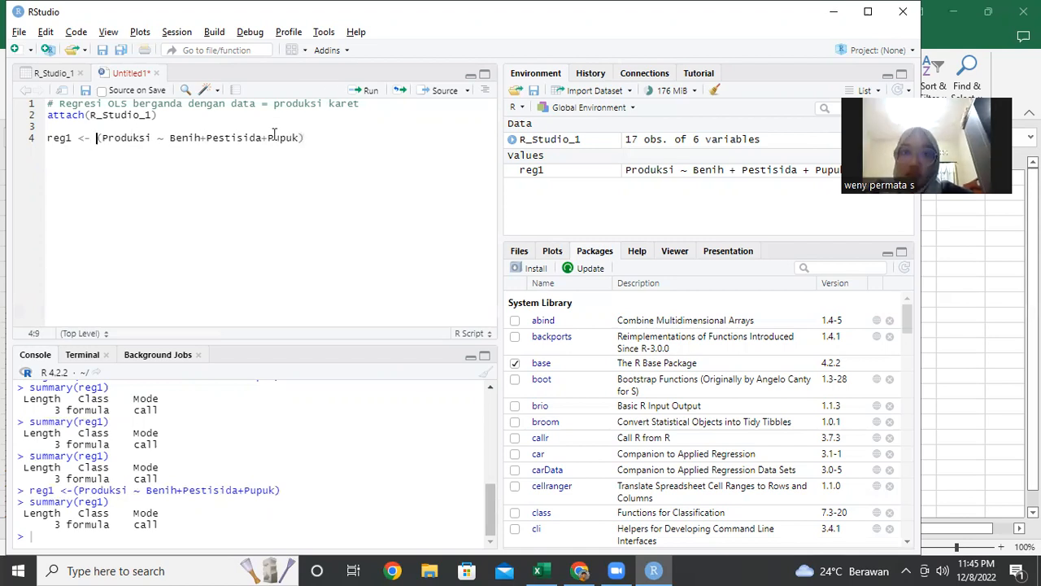
{"action": "left_click", "coordinate": [359, 91]}
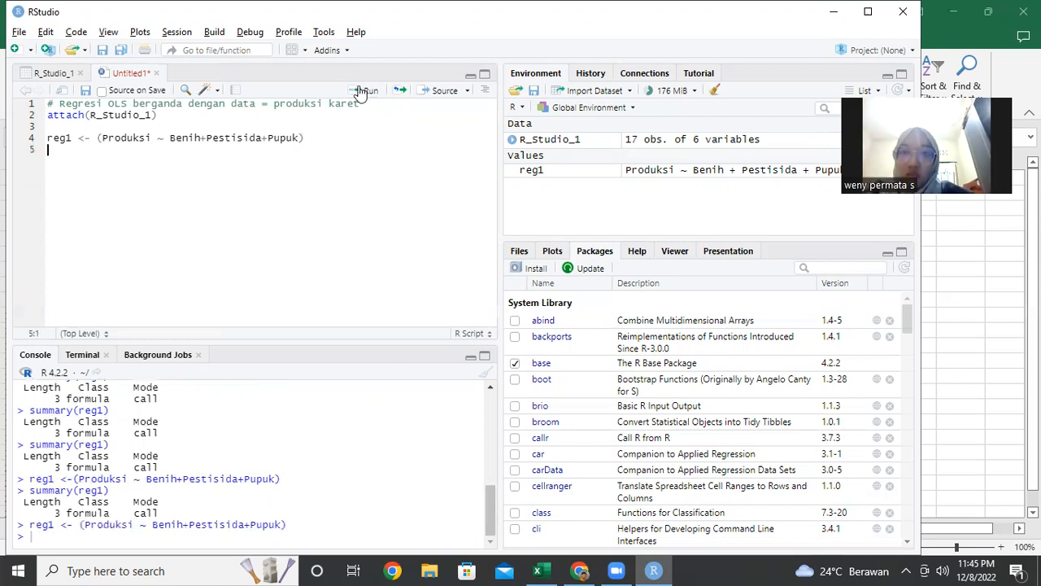
Write summary(reg1) again under the reg1 assignment and run that line
{"action": "type", "text": "summary"}
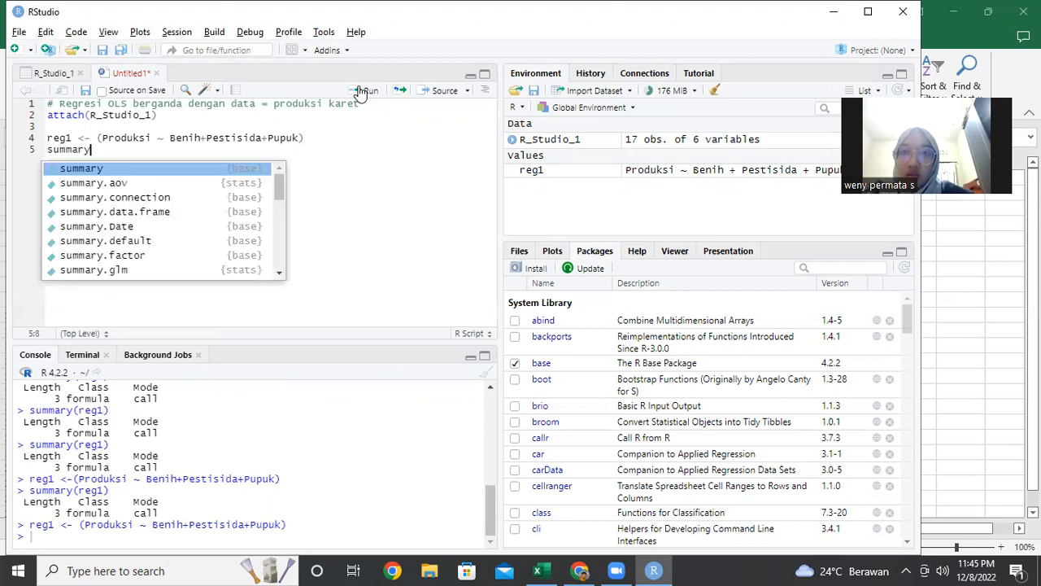
{"action": "type", "text": "(reg1"}
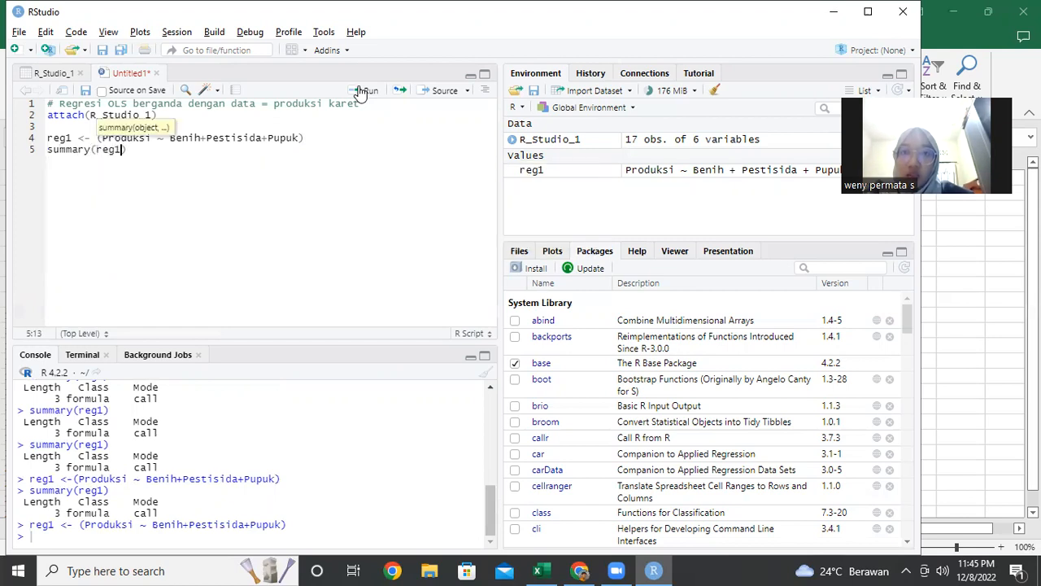
{"action": "left_click", "coordinate": [362, 92]}
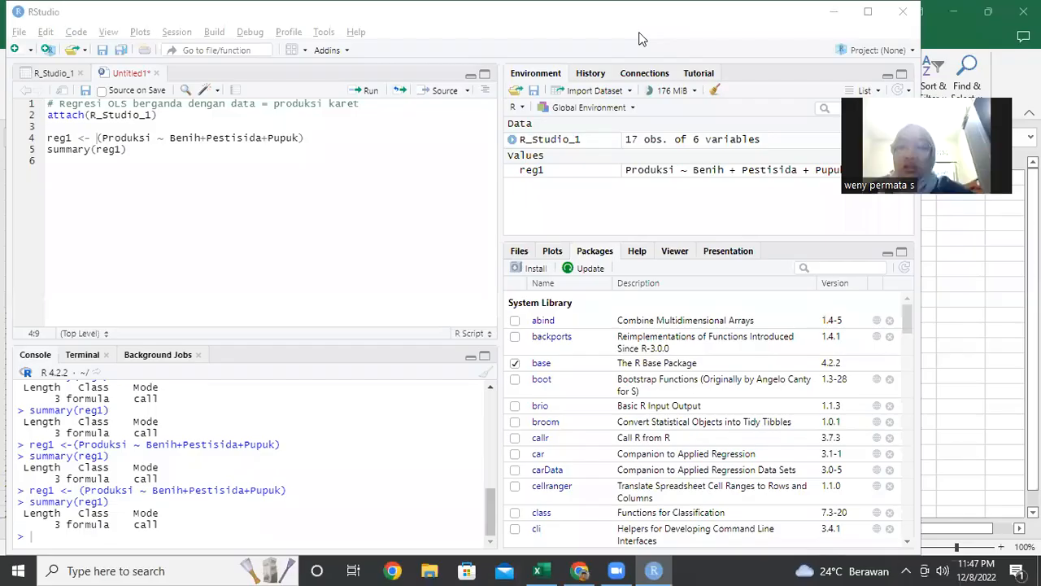
Delete the summary(reg1) line from the script
{"action": "left_click", "coordinate": [128, 150]}
{"action": "key", "text": "BackSpace"}
{"action": "key", "text": "BackSpace"}
{"action": "key", "text": "BackSpace"}
{"action": "key", "text": "BackSpace"}
{"action": "key", "text": "BackSpace"}
{"action": "key", "text": "BackSpace"}
{"action": "key", "text": "BackSpace"}
{"action": "key", "text": "BackSpace"}
{"action": "key", "text": "BackSpace"}
{"action": "key", "text": "BackSpace"}
{"action": "key", "text": "BackSpace"}
{"action": "key", "text": "BackSpace"}
{"action": "key", "text": "BackSpace"}
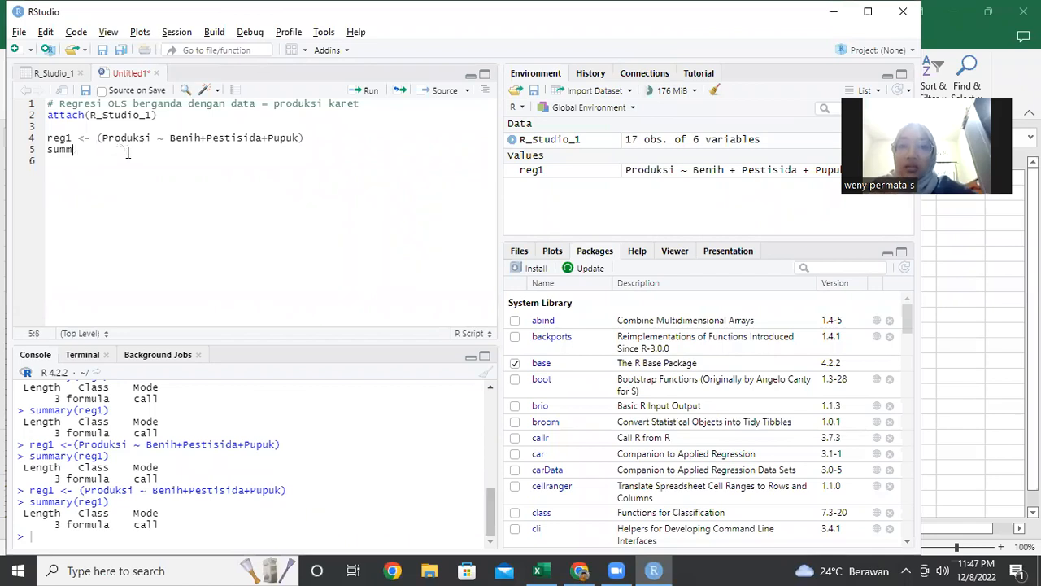
{"action": "key", "text": "BackSpace"}
Insert lm before the parenthesised formula so the line reads reg1 <- lm(Produksi ~ Benih+Pestisida+Pupuk), and run it
{"action": "key", "text": "Left"}
{"action": "key", "text": "Left"}
{"action": "key", "text": "Left"}
{"action": "key", "text": "Left"}
{"action": "key", "text": "Left"}
{"action": "key", "text": "Left"}
{"action": "key", "text": "Left"}
{"action": "key", "text": "Left"}
{"action": "key", "text": "Left"}
{"action": "key", "text": "Left"}
{"action": "key", "text": "Left"}
{"action": "key", "text": "Left"}
{"action": "key", "text": "Left"}
{"action": "key", "text": "Left"}
{"action": "key", "text": "Left"}
{"action": "key", "text": "Left"}
{"action": "key", "text": "Left"}
{"action": "key", "text": "Left"}
{"action": "key", "text": "Left"}
{"action": "key", "text": "Left"}
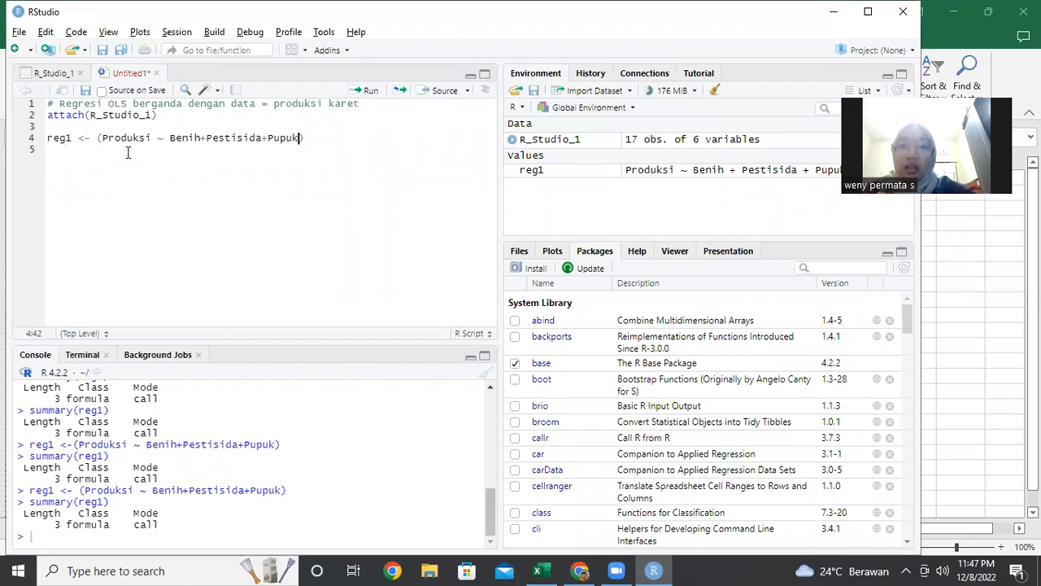
{"action": "key", "text": "Left"}
{"action": "key", "text": "Left"}
{"action": "key", "text": "Left"}
{"action": "key", "text": "Left"}
{"action": "key", "text": "Left"}
{"action": "key", "text": "Left"}
{"action": "key", "text": "Left"}
{"action": "key", "text": "Left"}
{"action": "key", "text": "Left"}
{"action": "key", "text": "Left"}
{"action": "type", "text": "lm"}
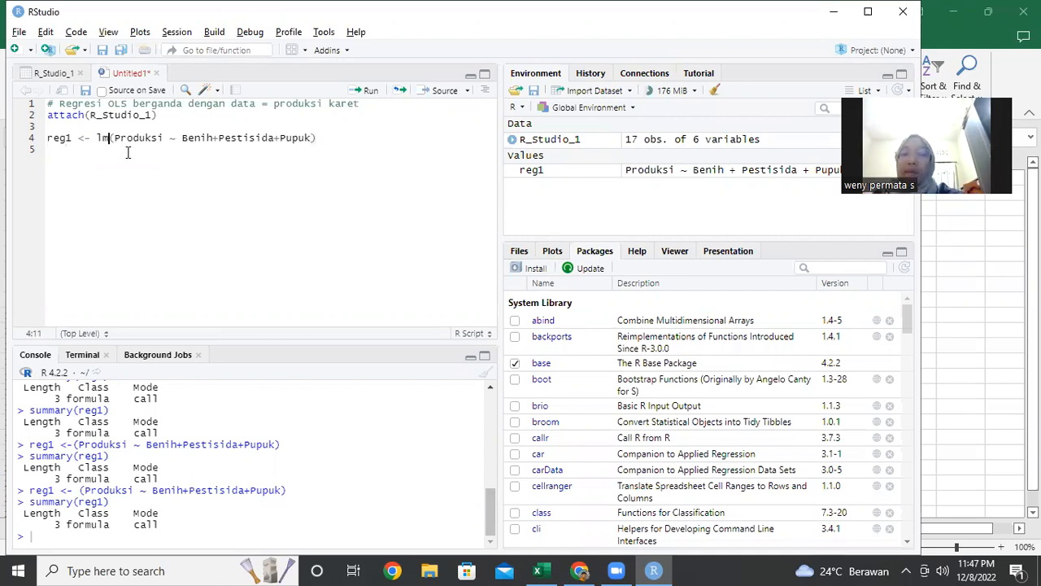
{"action": "key", "text": "ctrl+Return"}
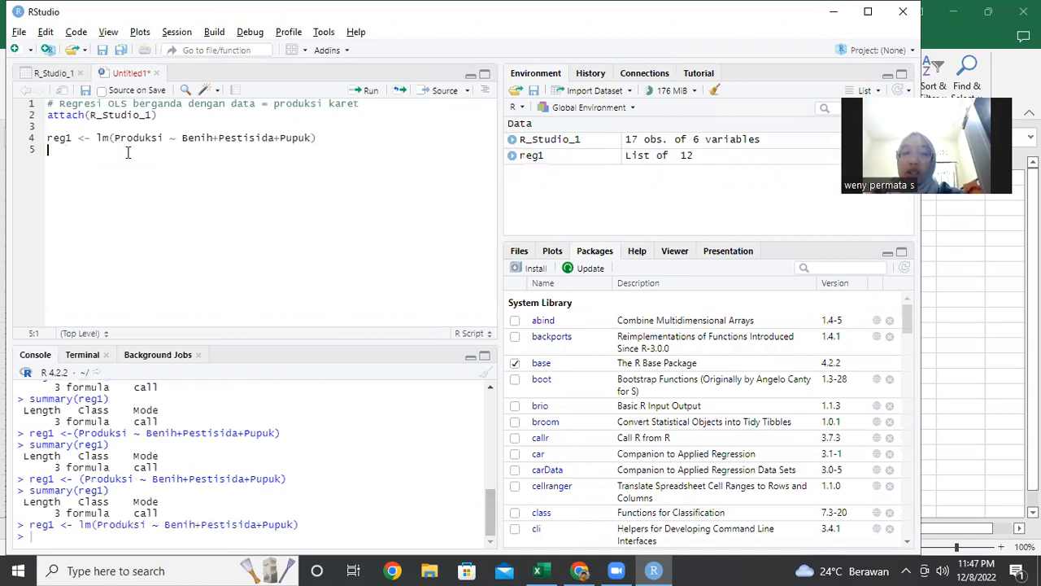
Write summary(reg1) below the lm assignment, run it and review the regression output in the console
{"action": "type", "text": "summae"}
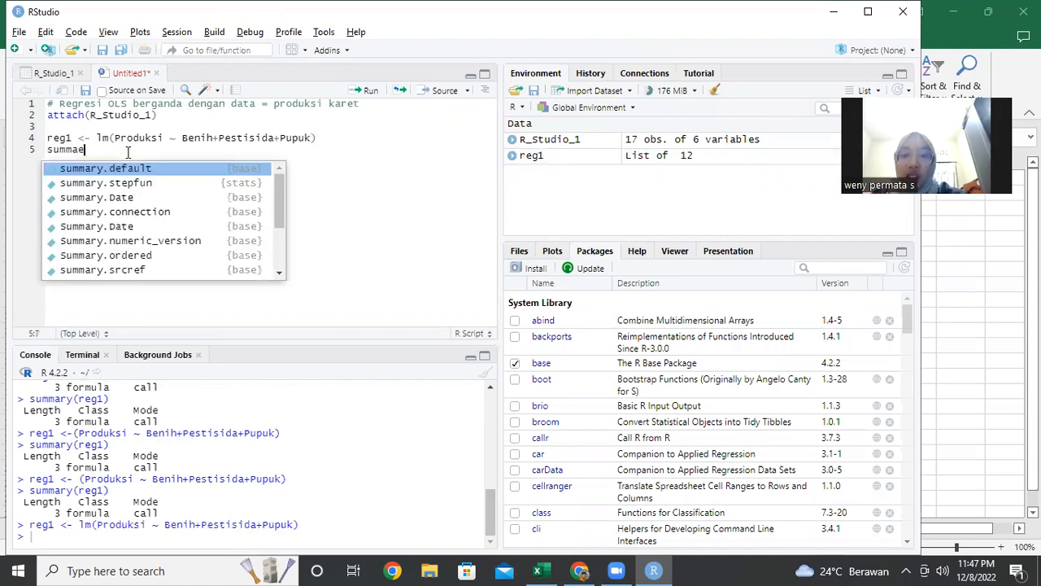
{"action": "key", "text": "BackSpace"}
{"action": "type", "text": "ry"}
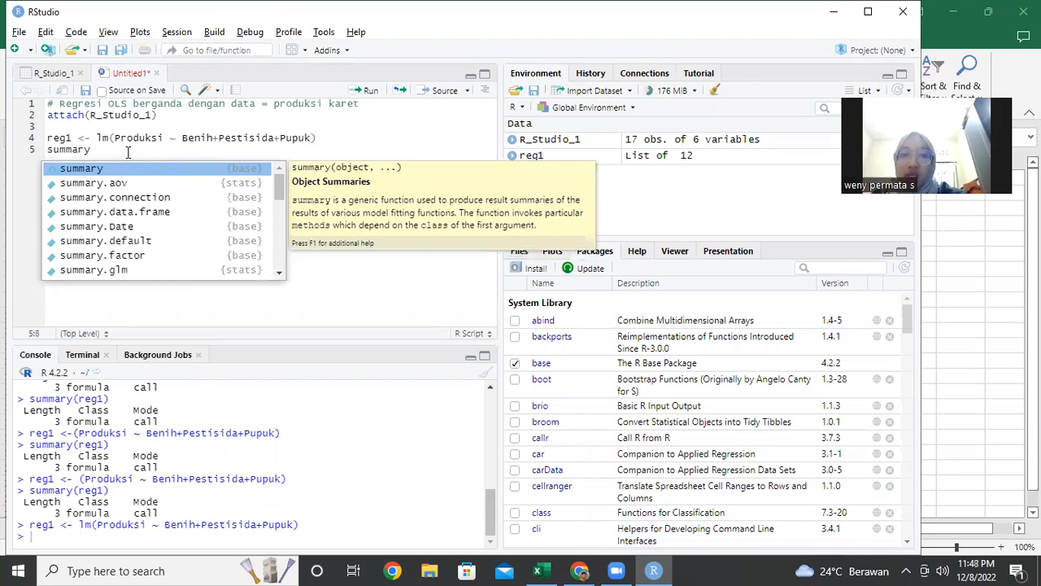
{"action": "type", "text": "(reg1"}
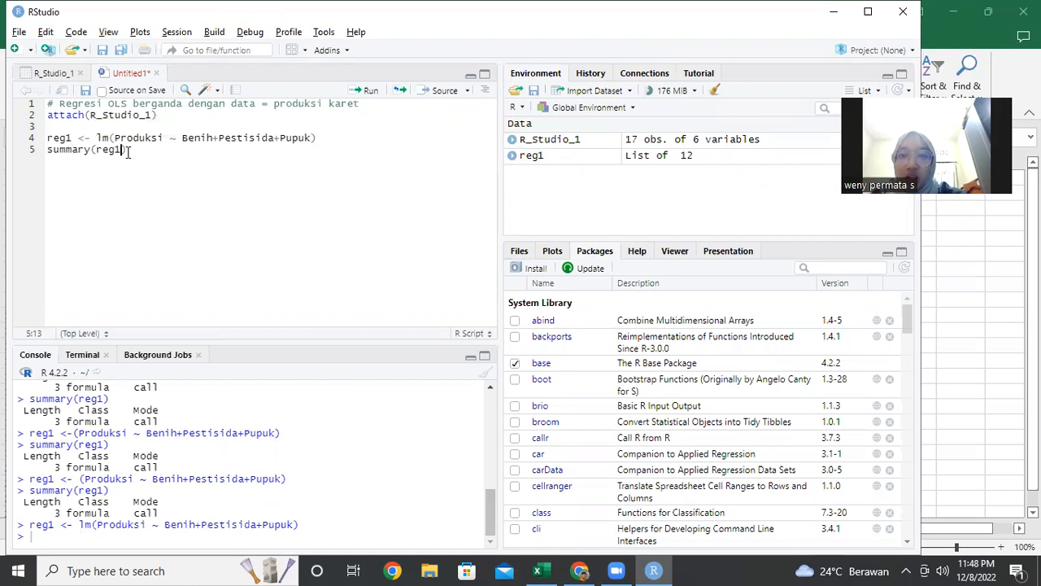
{"action": "key", "text": "ctrl+Return"}
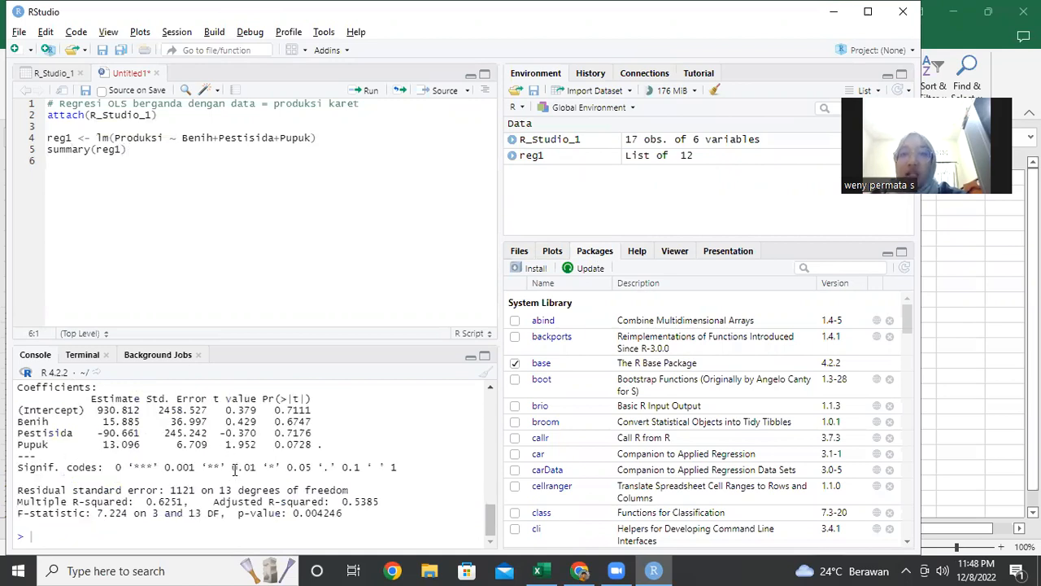
{"action": "scroll", "coordinate": [234, 469], "scroll_direction": "up", "scroll_amount": 2}
{"action": "scroll", "coordinate": [234, 469], "scroll_direction": "down", "scroll_amount": 1}
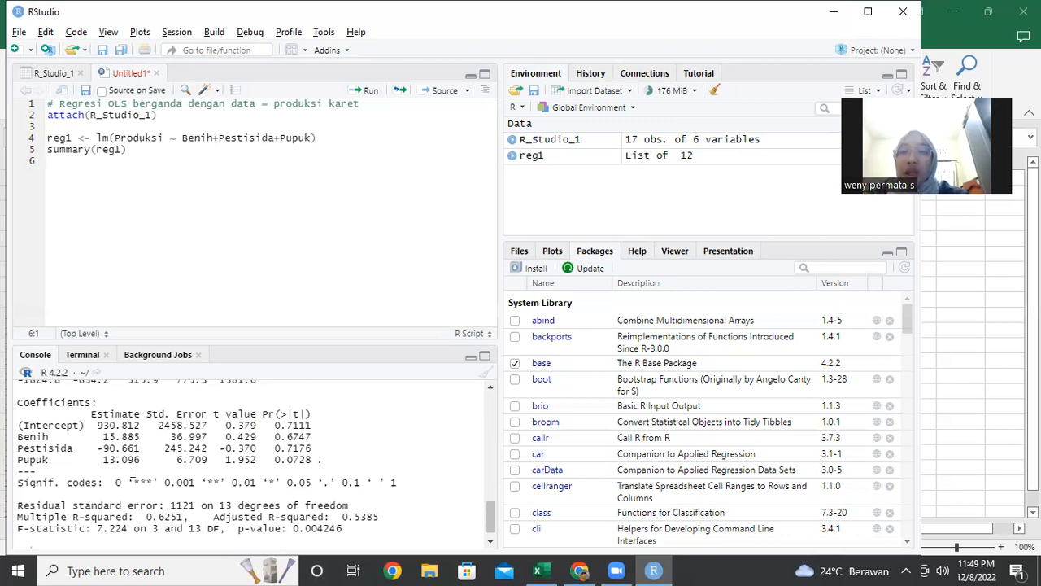
Add plot(Benih,Produksi) below the summary line and run it to draw the scatter plot
{"action": "type", "text": "plot"}
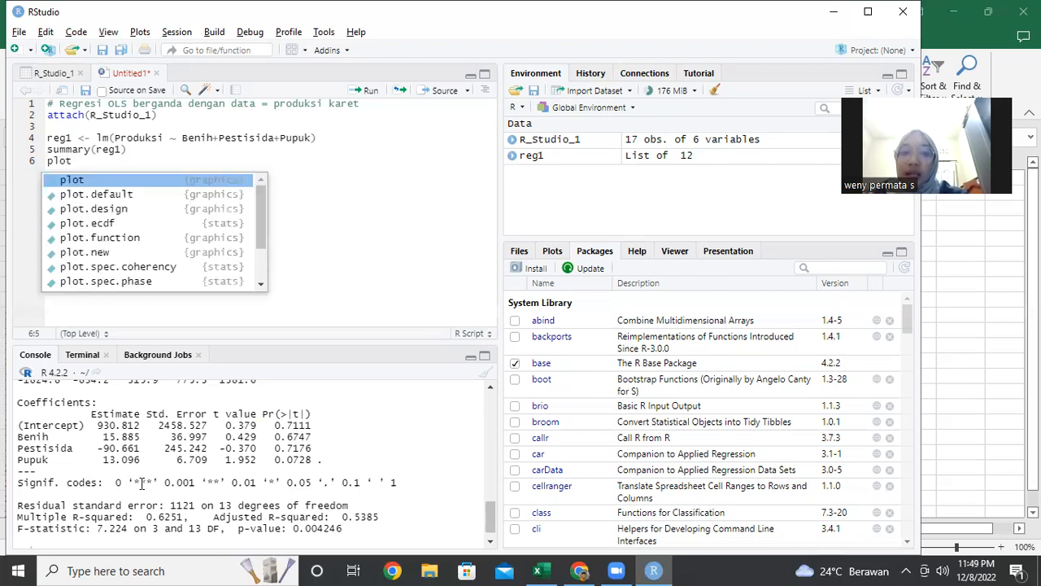
{"action": "key", "text": "Return"}
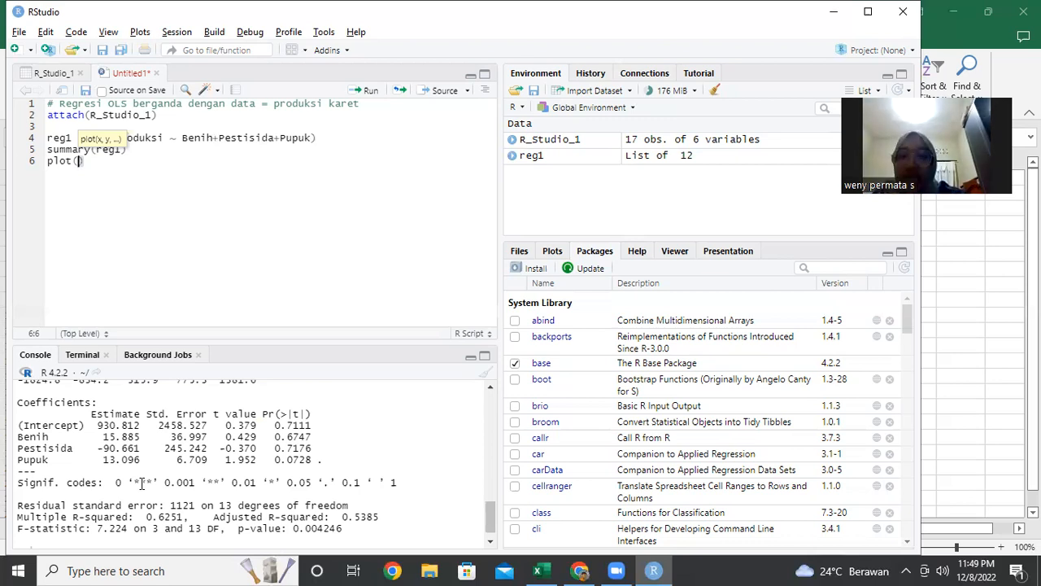
{"action": "type", "text": "B"}
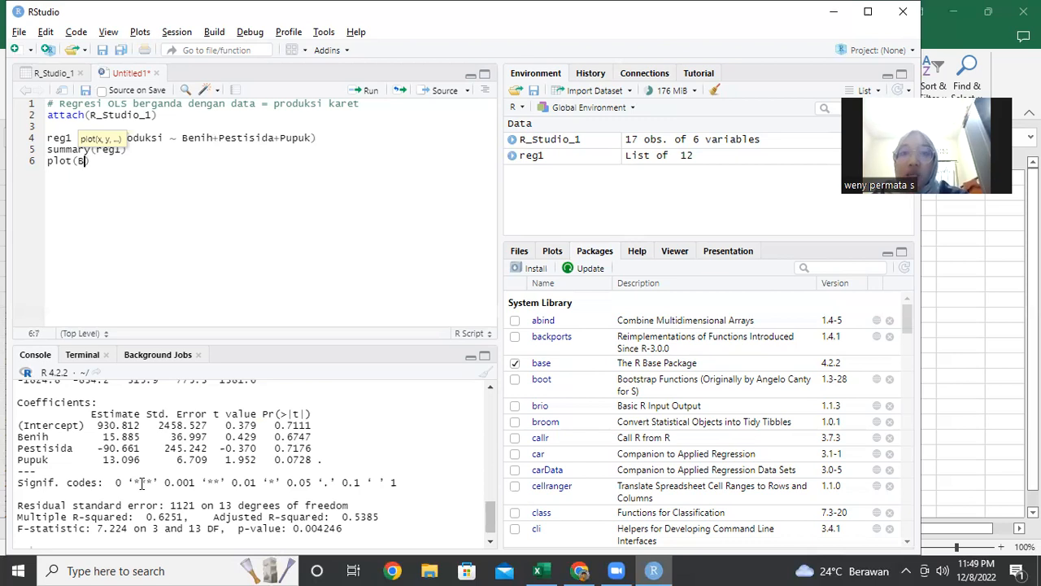
{"action": "type", "text": "en"}
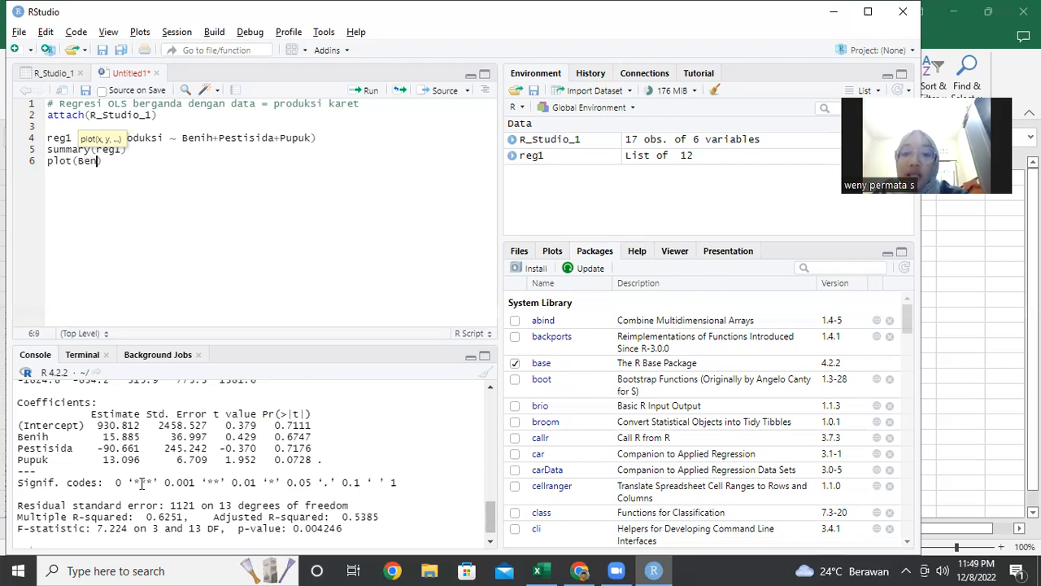
{"action": "type", "text": "i"}
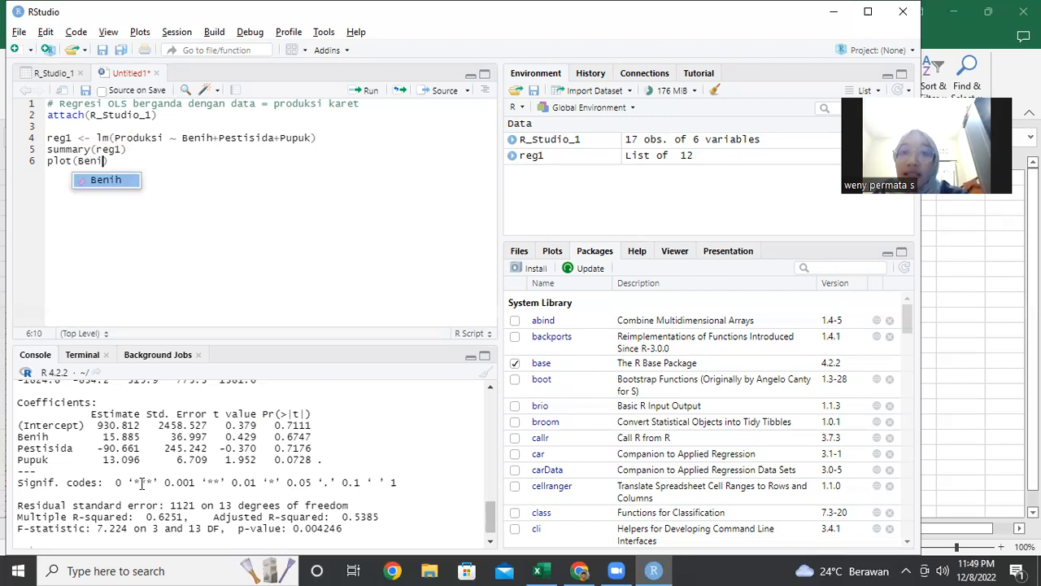
{"action": "type", "text": ","}
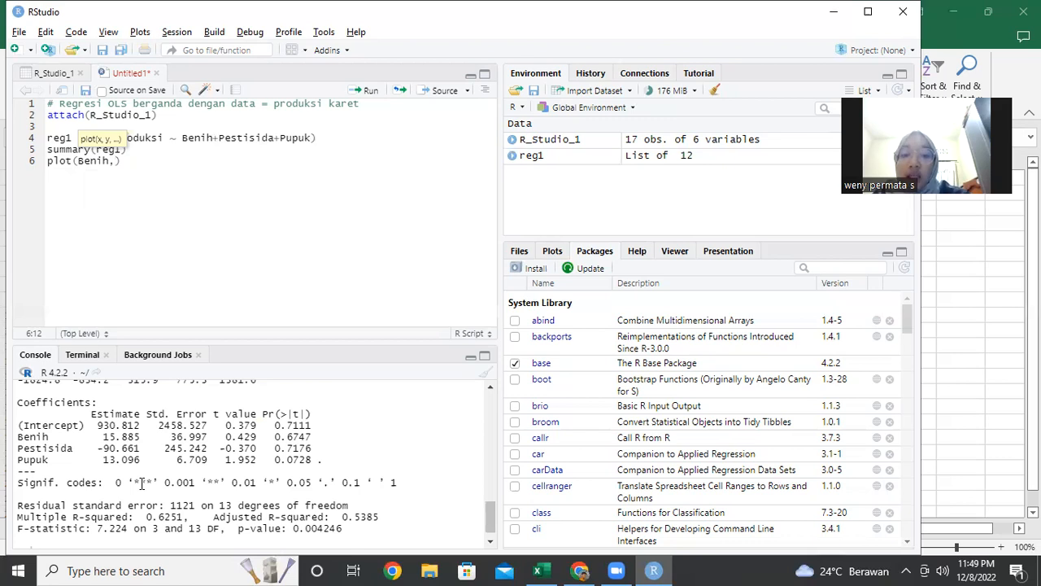
{"action": "type", "text": "P"}
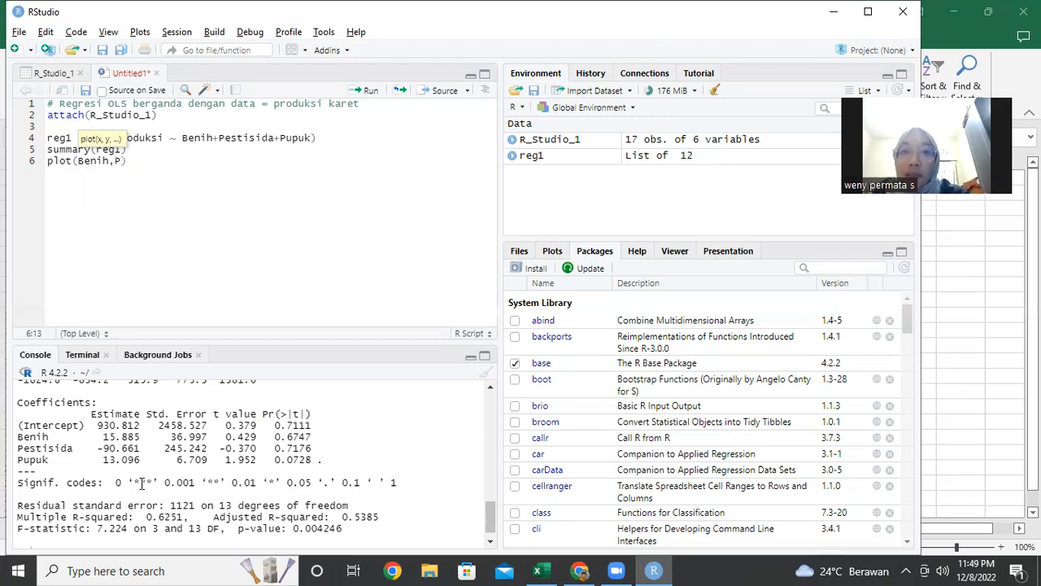
{"action": "type", "text": "roduksi"}
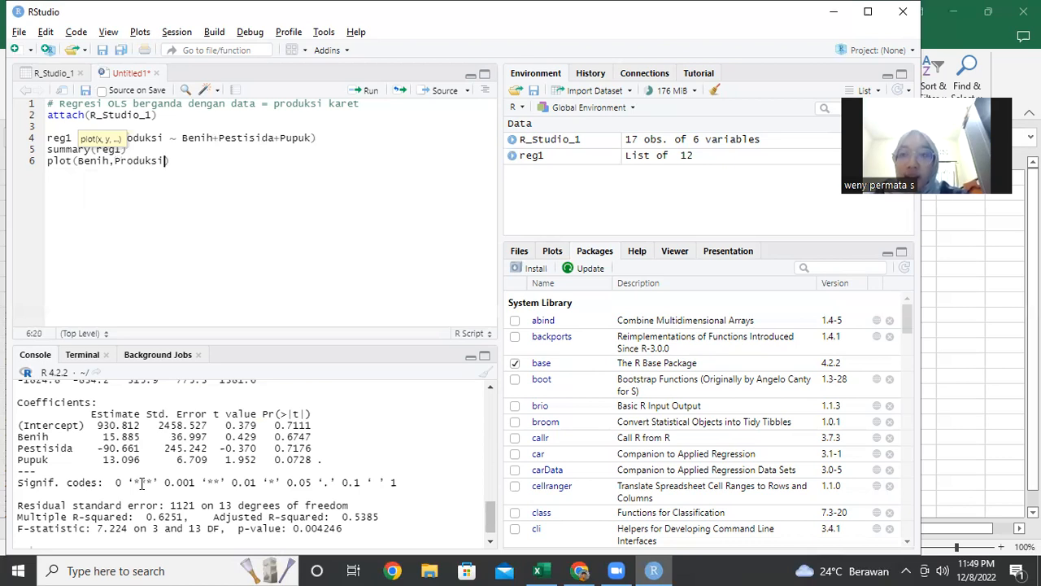
{"action": "key", "text": "ctrl+Return"}
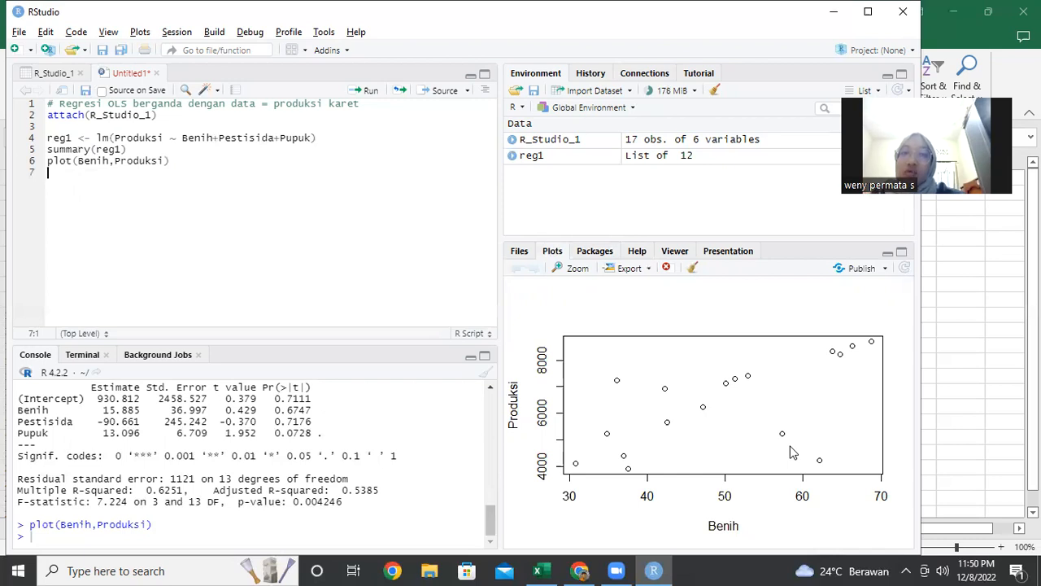
Add plot(Pestisida,Produksi) on the next script line and run it to draw the scatter plot
{"action": "type", "text": "plot"}
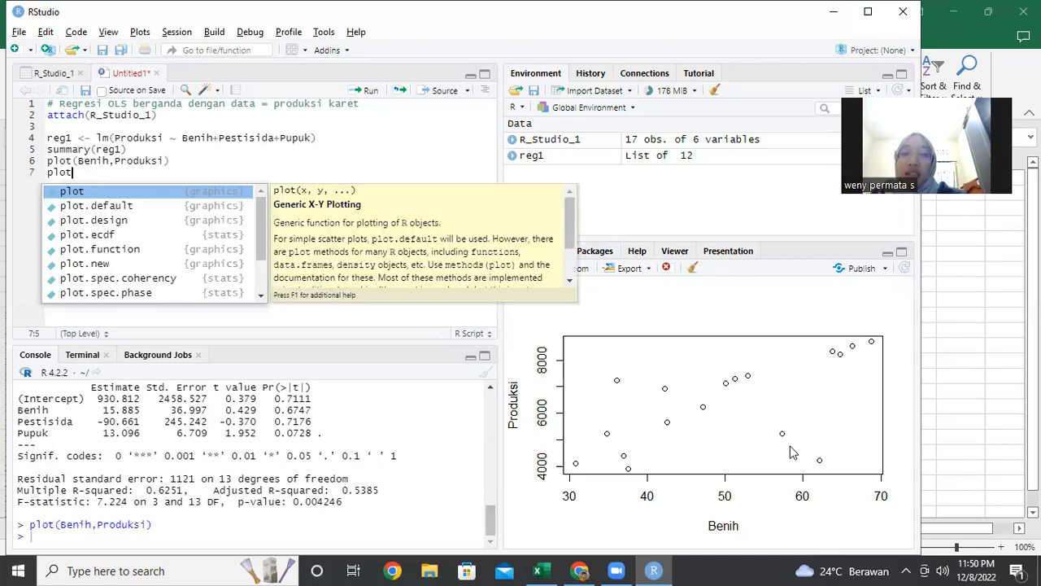
{"action": "key", "text": "Escape"}
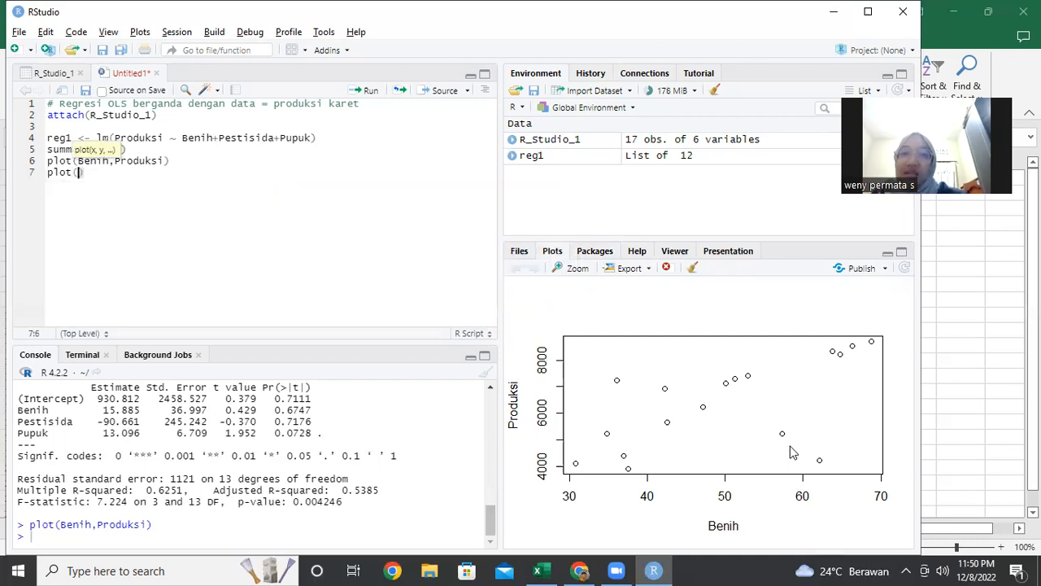
{"action": "type", "text": "(Pest"}
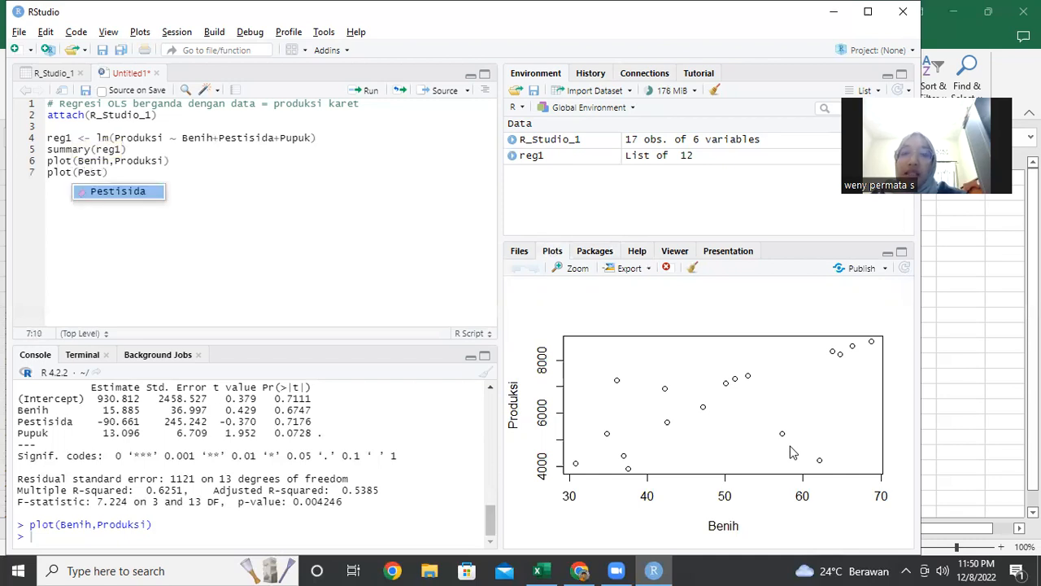
{"action": "key", "text": "Tab"}
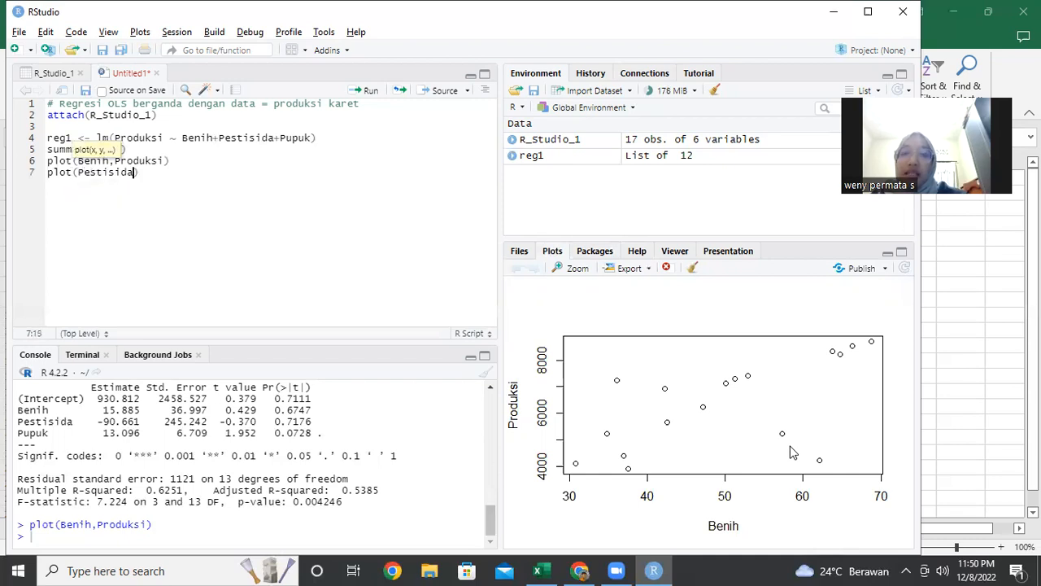
{"action": "type", "text": ","}
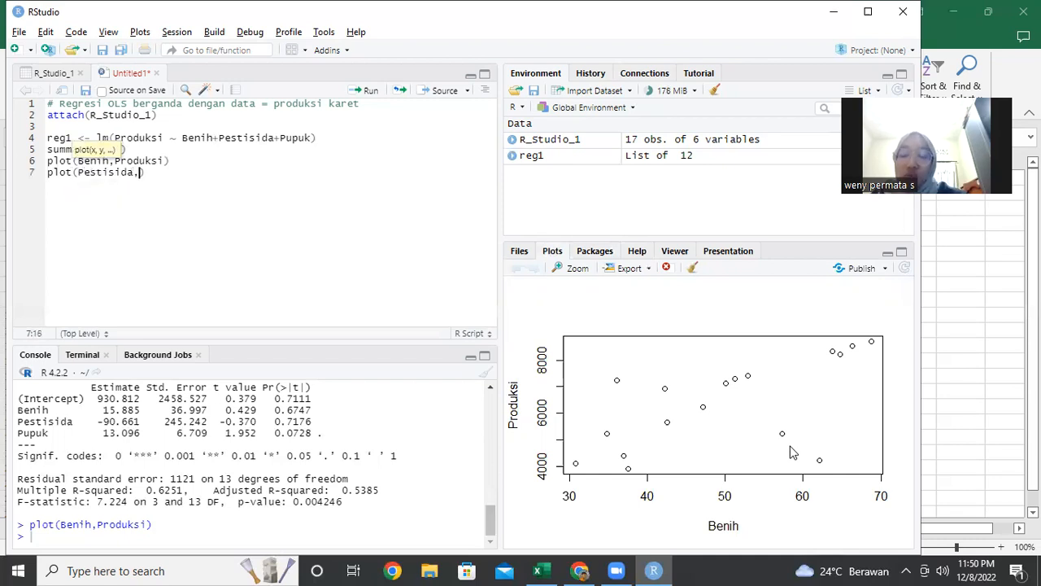
{"action": "type", "text": "Produksi"}
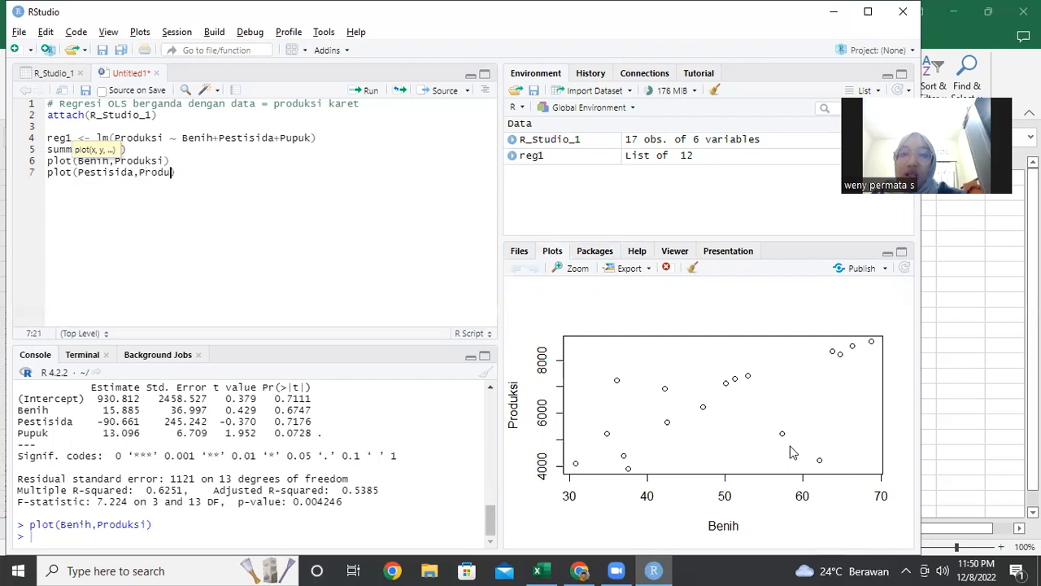
{"action": "key", "text": "ctrl+Return"}
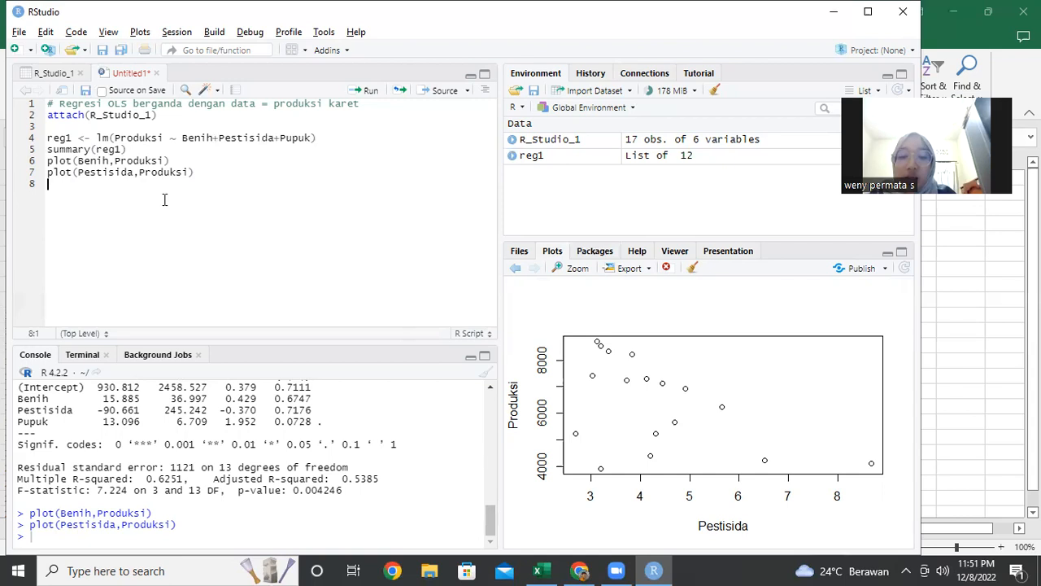
Add plot(Pupuk,Produksi) below the Pestisida plot line and run it to draw the scatter plot
{"action": "type", "text": "plot("}
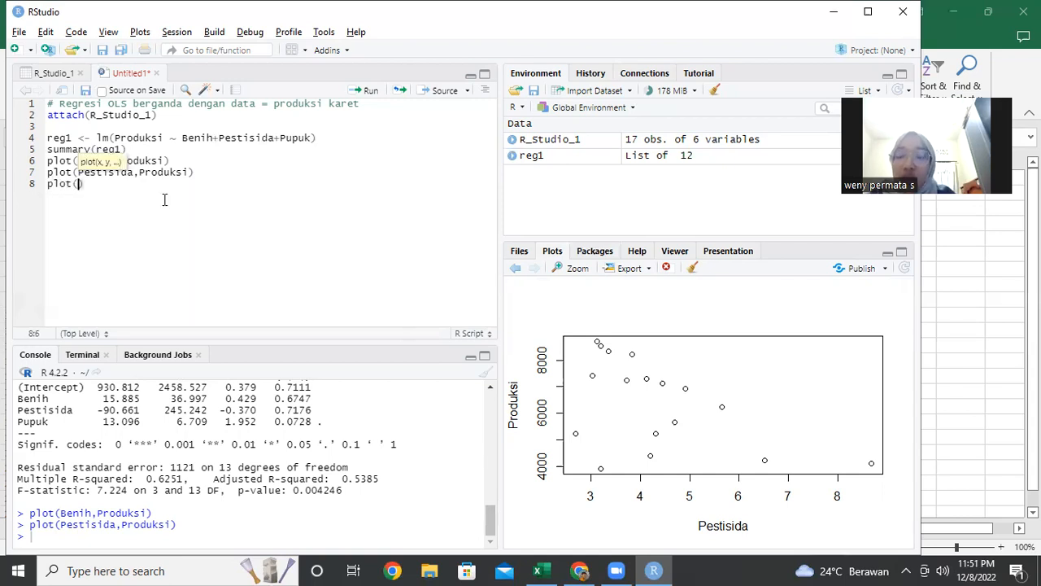
{"action": "type", "text": "Pupuk,Produksi"}
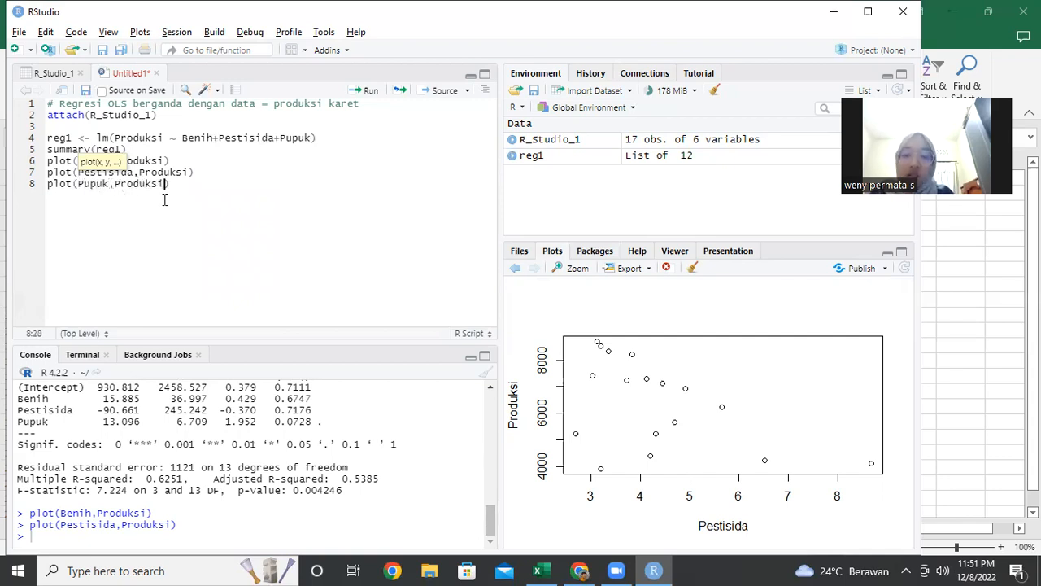
{"action": "key", "text": "ctrl+Return"}
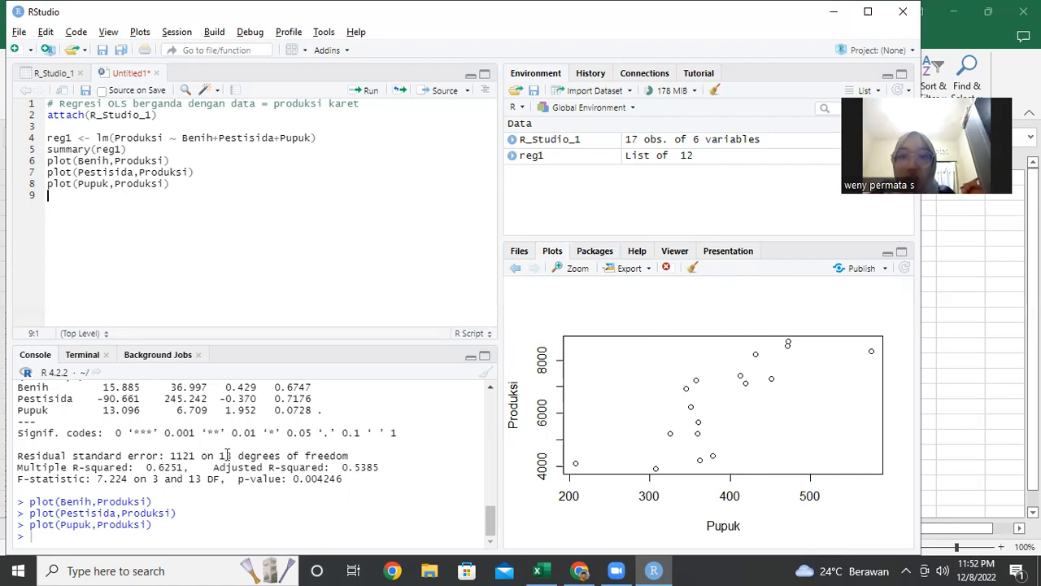
Examine the coefficients, Multiple and Adjusted R-squared and F-statistic of the regression summary in the console
{"action": "scroll", "coordinate": [61, 429], "scroll_direction": "up", "scroll_amount": 1}
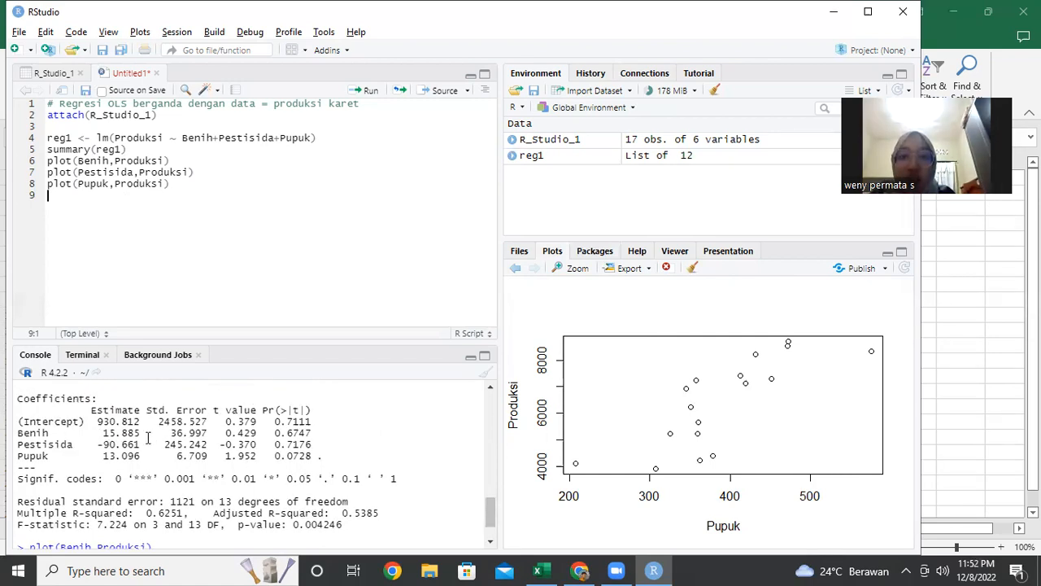
{"action": "scroll", "coordinate": [156, 479], "scroll_direction": "down", "scroll_amount": 1}
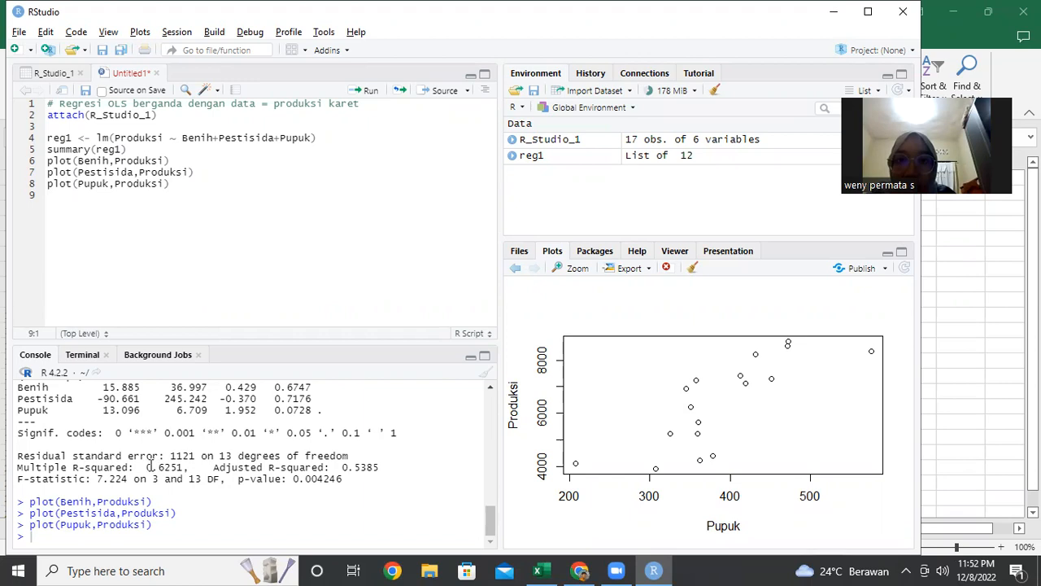
{"action": "left_click_drag", "start_coordinate": [146, 466], "coordinate": [186, 468]}
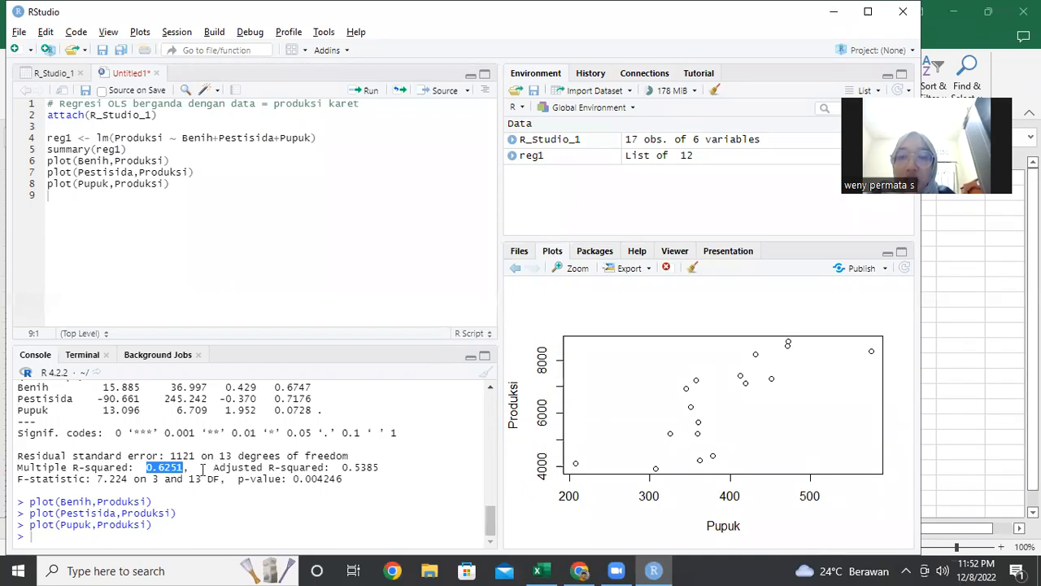
{"action": "left_click", "coordinate": [284, 467]}
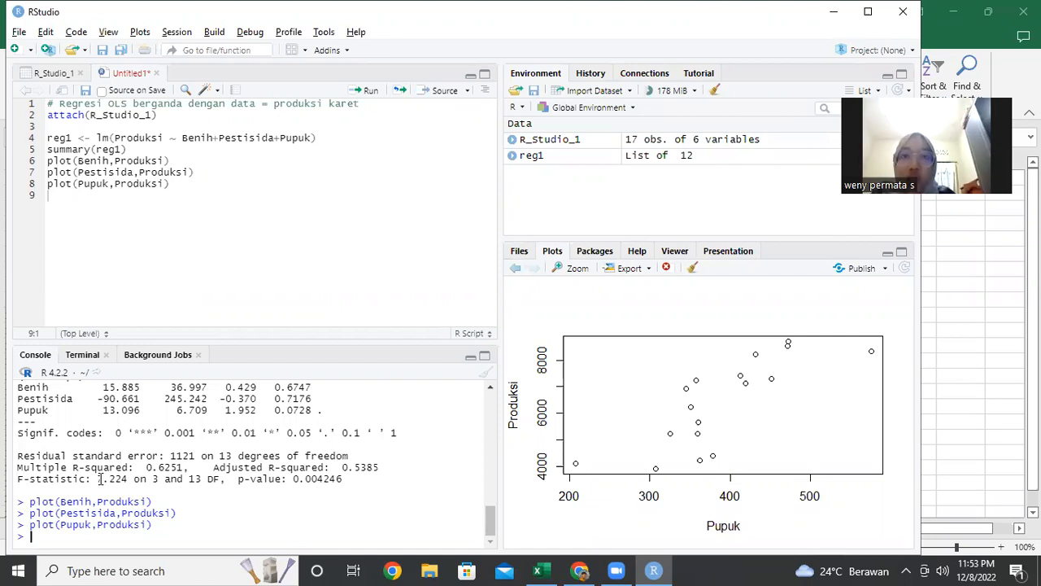
{"action": "key", "text": "Return"}
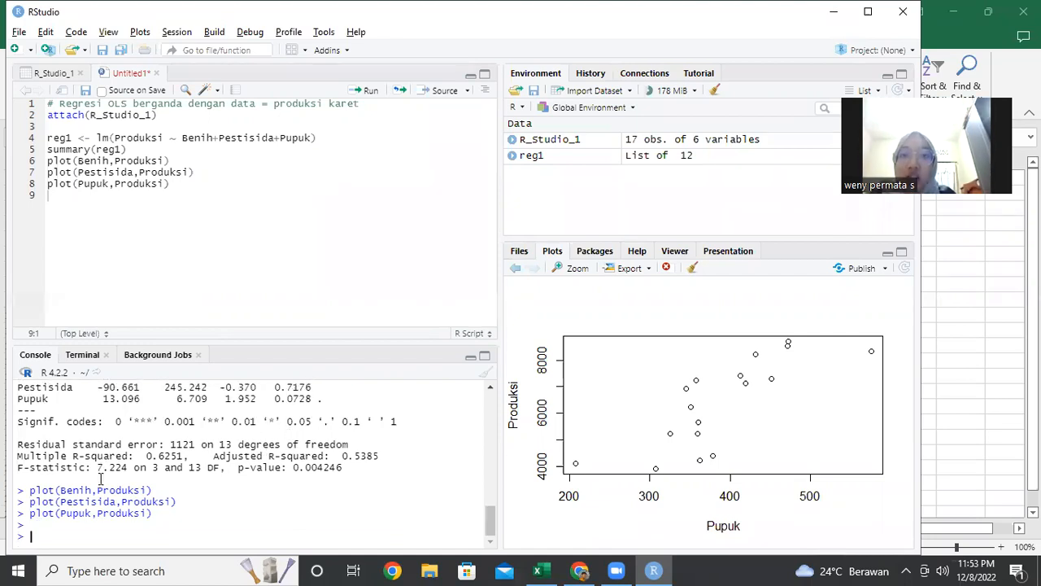
Write the comment #uji asumsi below the plot lines in the script, leaving a blank line above it
{"action": "left_click", "coordinate": [64, 202]}
{"action": "key", "text": "Return"}
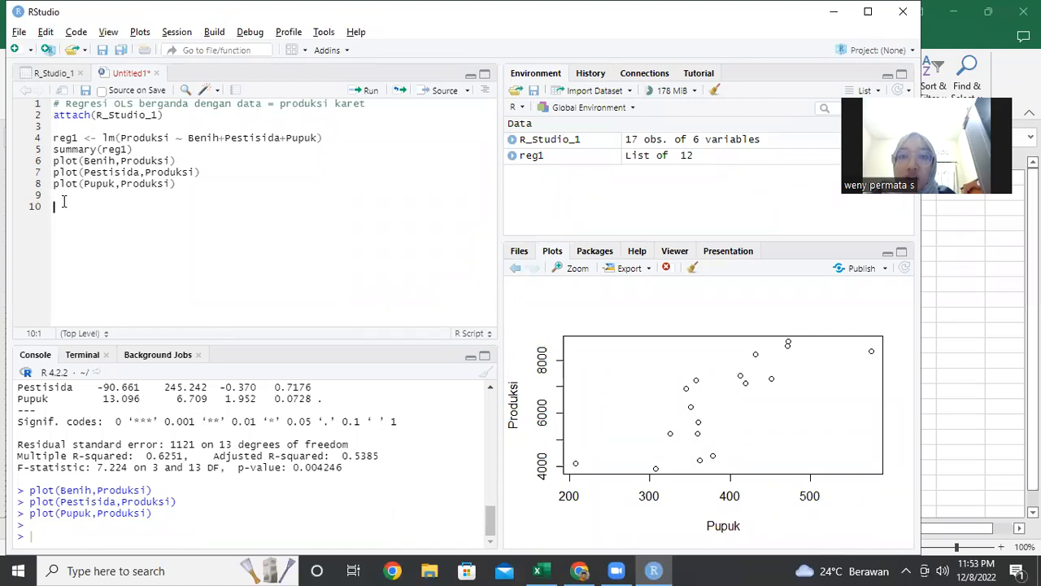
{"action": "type", "text": "# Ui asumsi"}
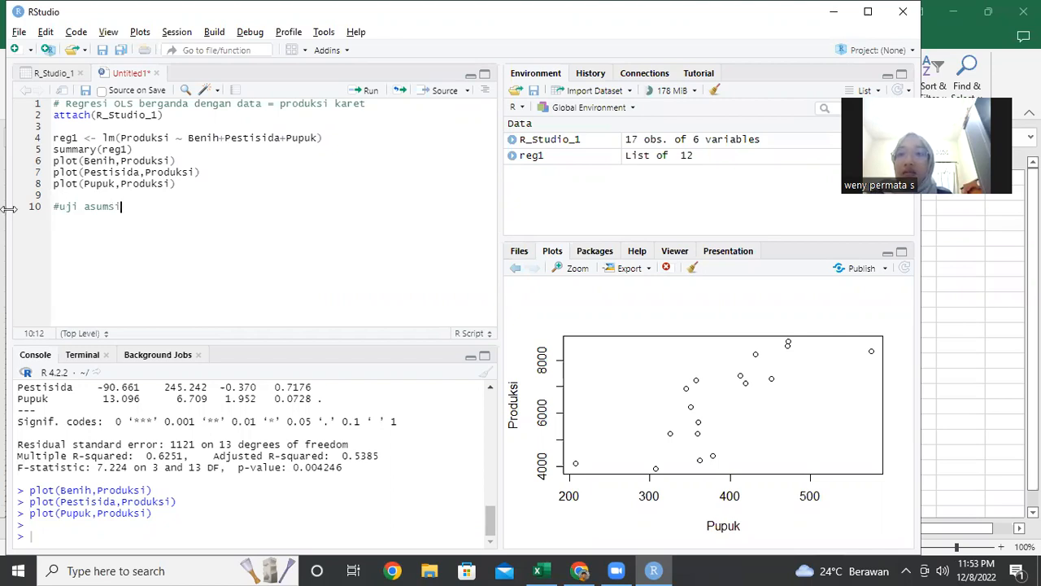
{"action": "key", "text": "Return"}
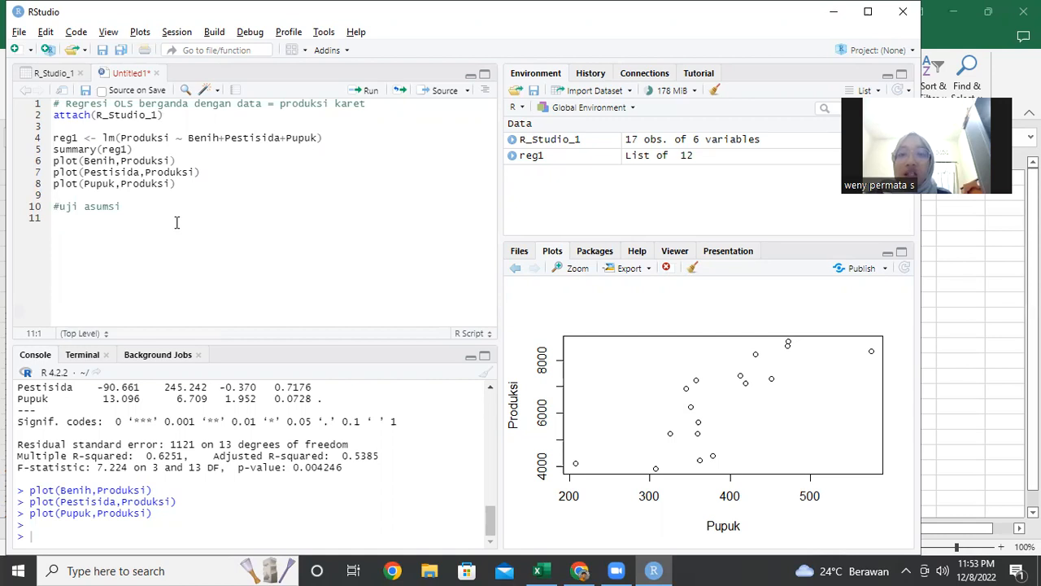
Delete the #uji asumsi comment from the end of the script
{"action": "key", "text": "BackSpace"}
{"action": "key", "text": "BackSpace"}
{"action": "key", "text": "BackSpace"}
{"action": "key", "text": "BackSpace"}
{"action": "key", "text": "BackSpace"}
{"action": "key", "text": "BackSpace"}
{"action": "key", "text": "BackSpace"}
{"action": "key", "text": "BackSpace"}
{"action": "key", "text": "BackSpace"}
{"action": "key", "text": "BackSpace"}
{"action": "key", "text": "BackSpace"}
{"action": "key", "text": "BackSpace"}
{"action": "key", "text": "BackSpace"}
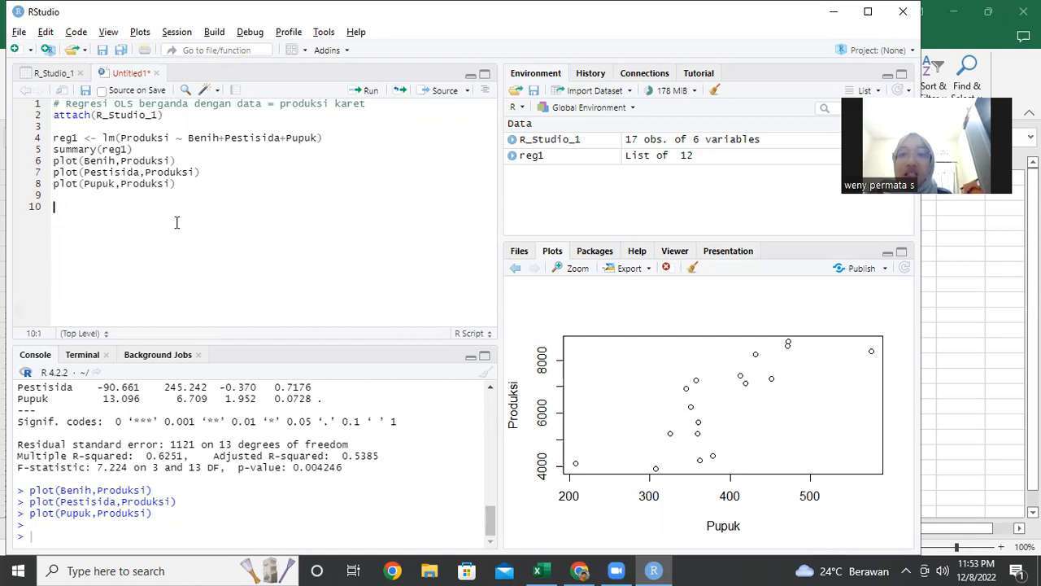